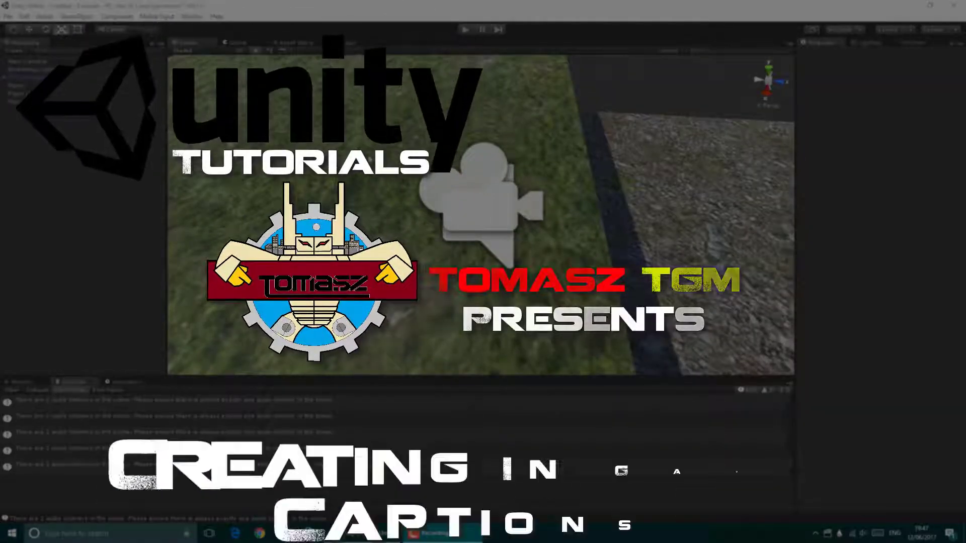
# - Start play mode to run the scene in the maximized Game view
pyautogui.click(465, 30)
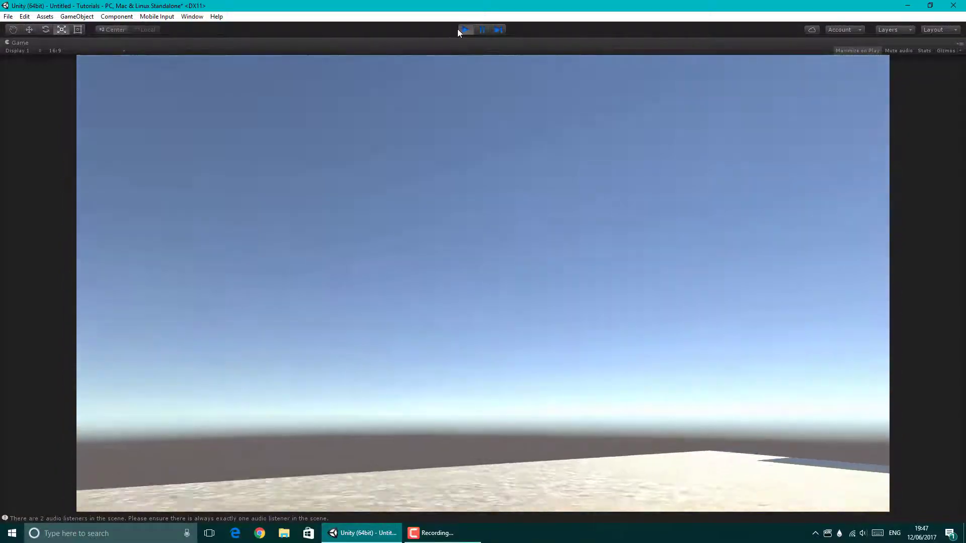
# - Stop play mode, select the FPSController with the Move tool, and view all three planes
pyautogui.click(460, 28)
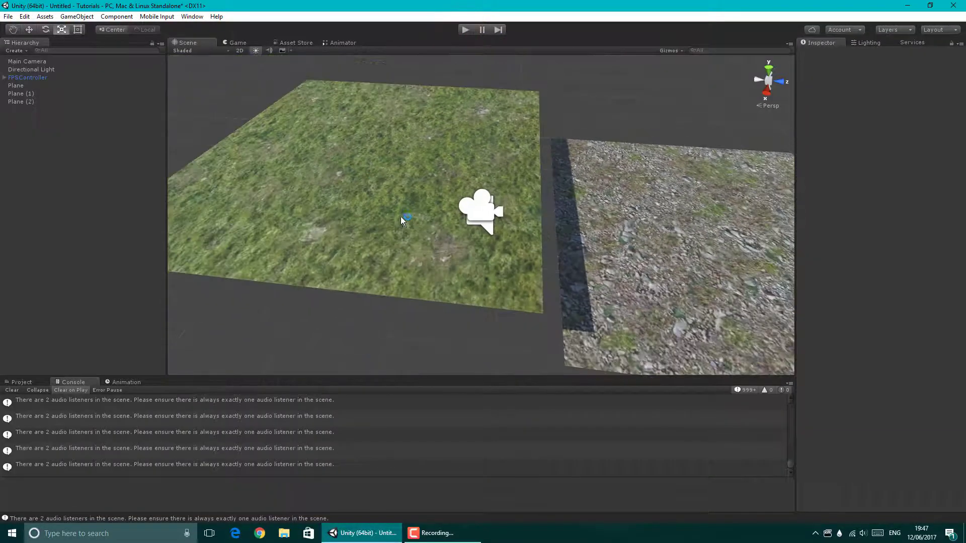
pyautogui.scroll(-5, 400, 220)
pyautogui.press('w')
pyautogui.click(45, 79)
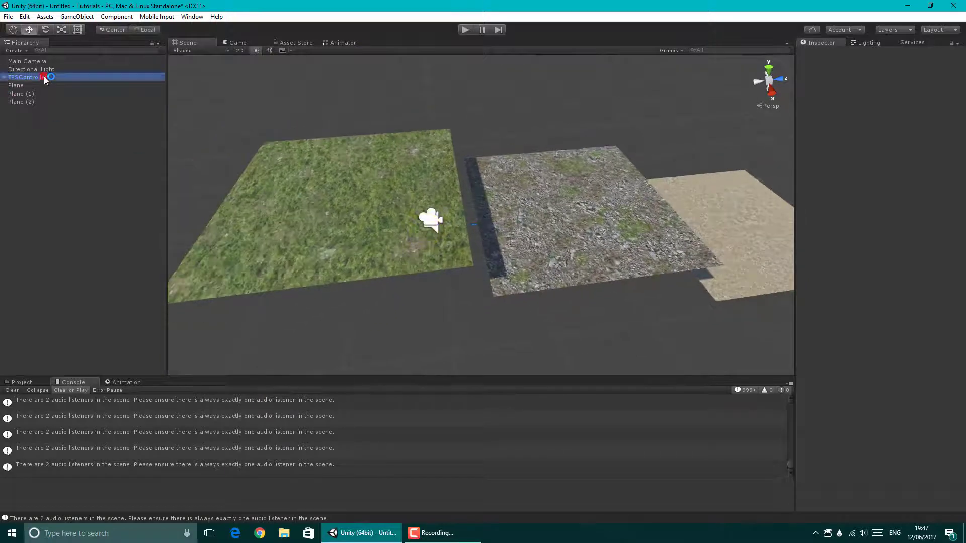
pyautogui.keyDown('alt'); pyautogui.moveTo(499, 226); pyautogui.dragTo(351, 246); pyautogui.keyUp('alt')
# - Show the Project panel and collapse the Environment and Standard Assets folders
pyautogui.click(25, 382)
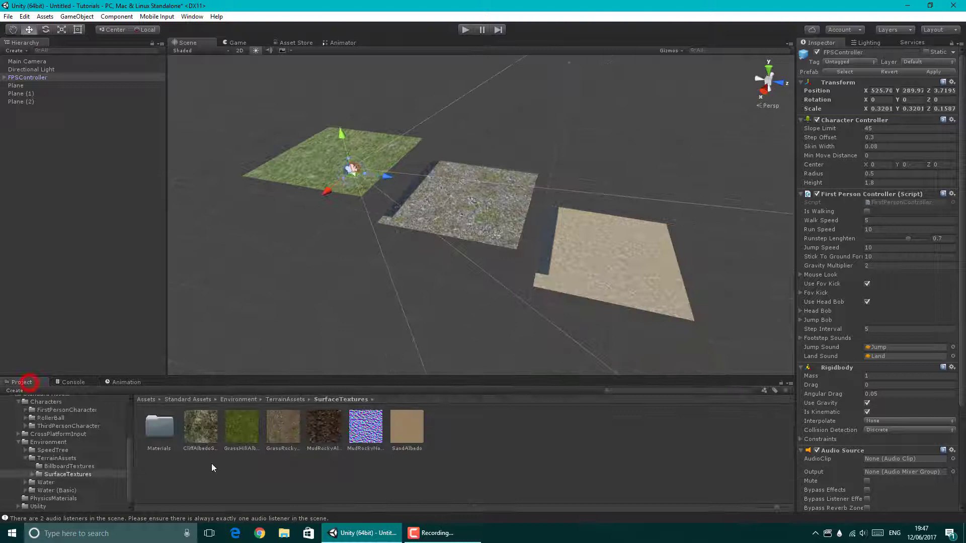
pyautogui.scroll(3, 40, 453)
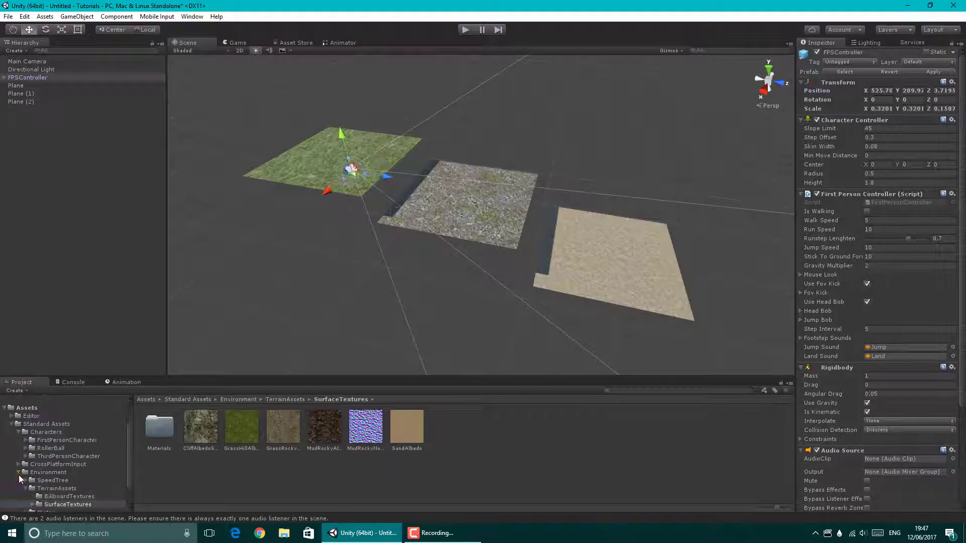
pyautogui.click(19, 474)
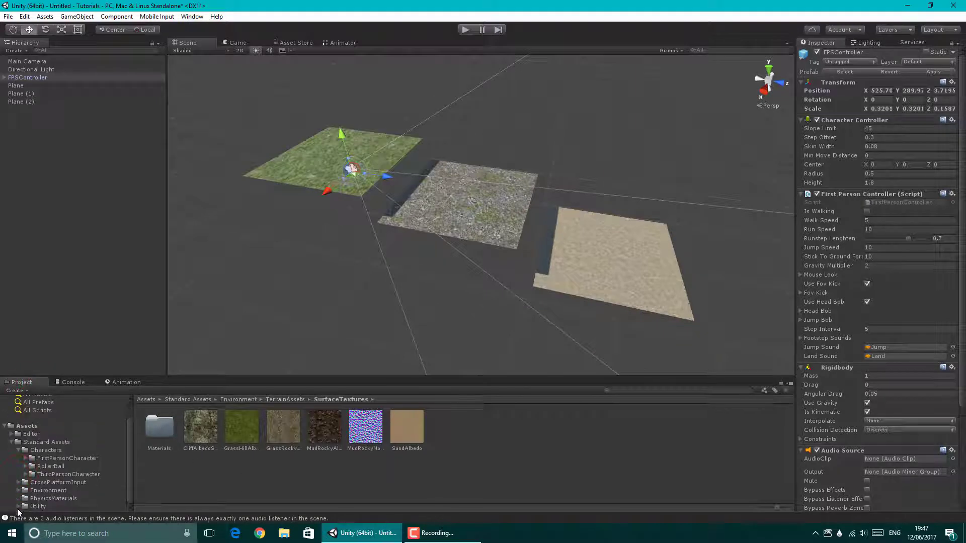
pyautogui.click(11, 442)
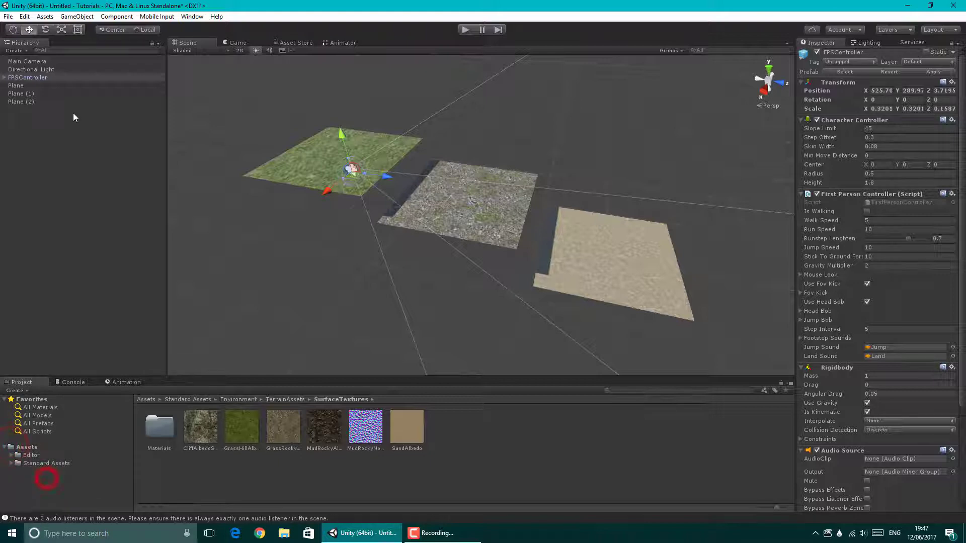
# - Deselect FPSController and add a UI Text object via GameObject > UI > Text
pyautogui.click(71, 156)
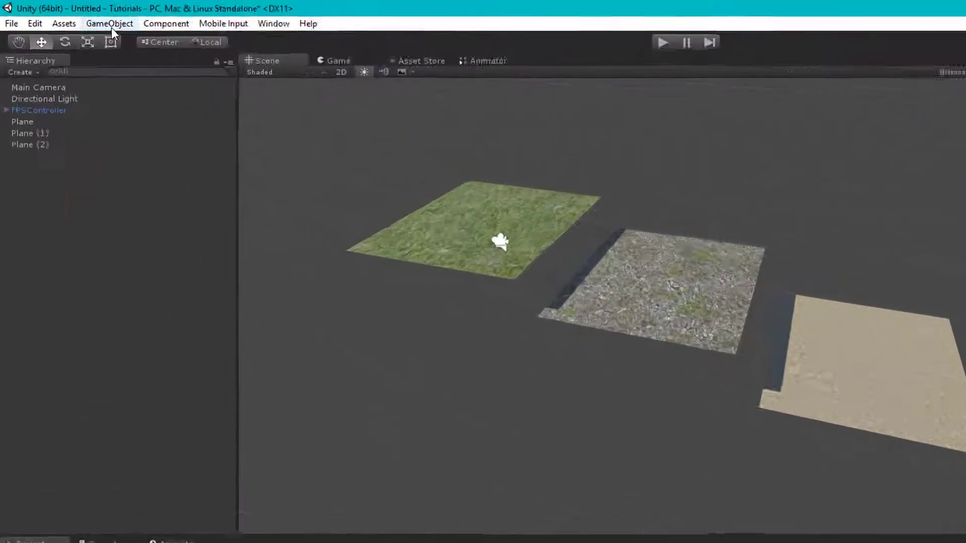
pyautogui.click(77, 18)
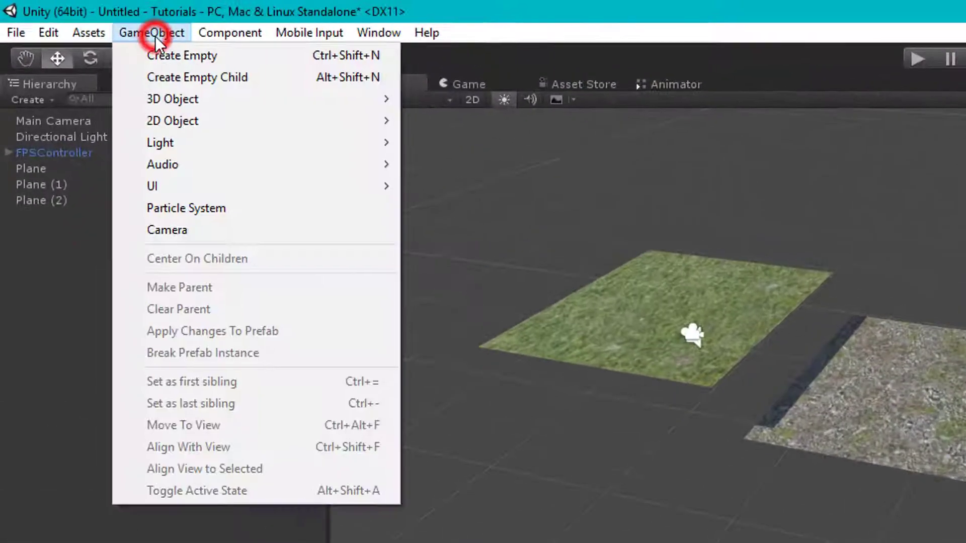
pyautogui.moveTo(195, 186)
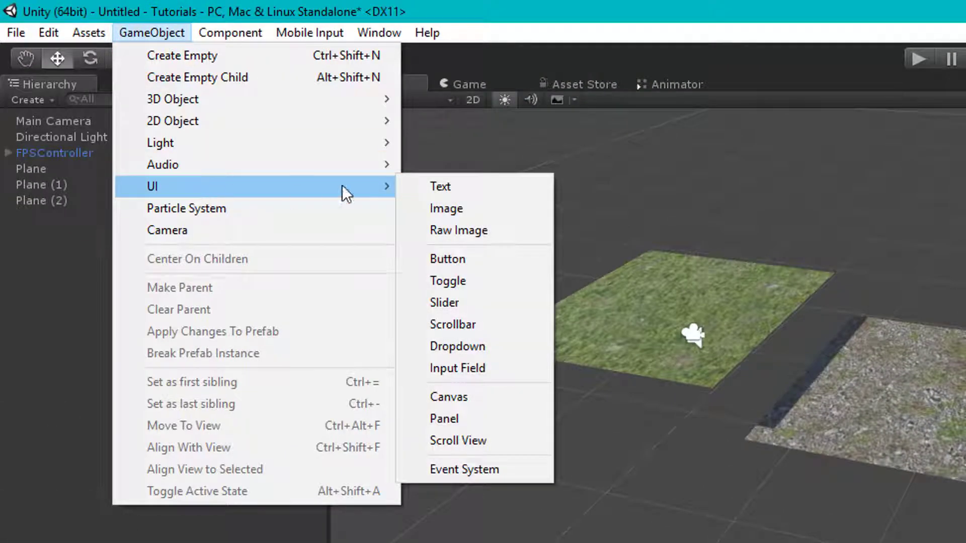
pyautogui.click(454, 181)
# - Move Canvas below EventSystem and frame the canvas in the 2D Scene view
pyautogui.moveTo(59, 216); pyautogui.dragTo(60, 259)
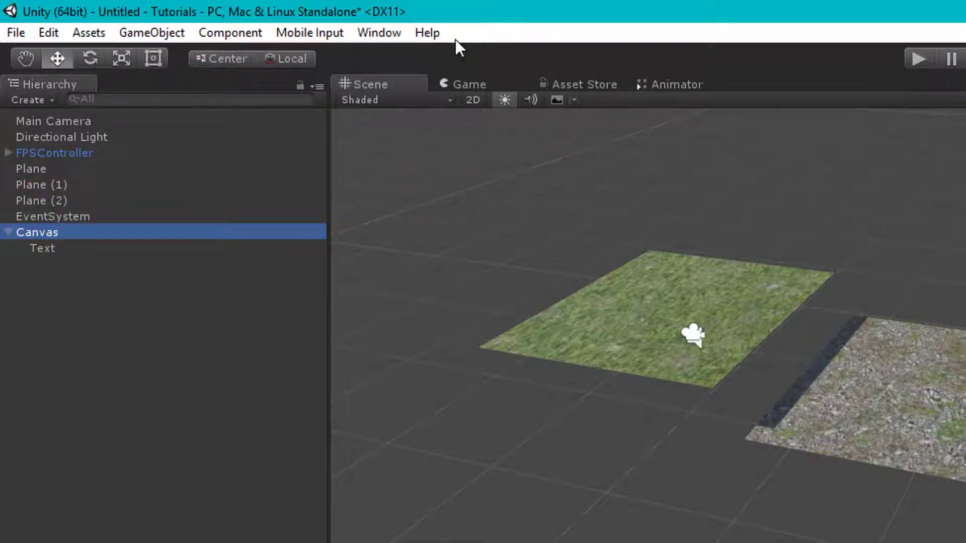
pyautogui.click(471, 100)
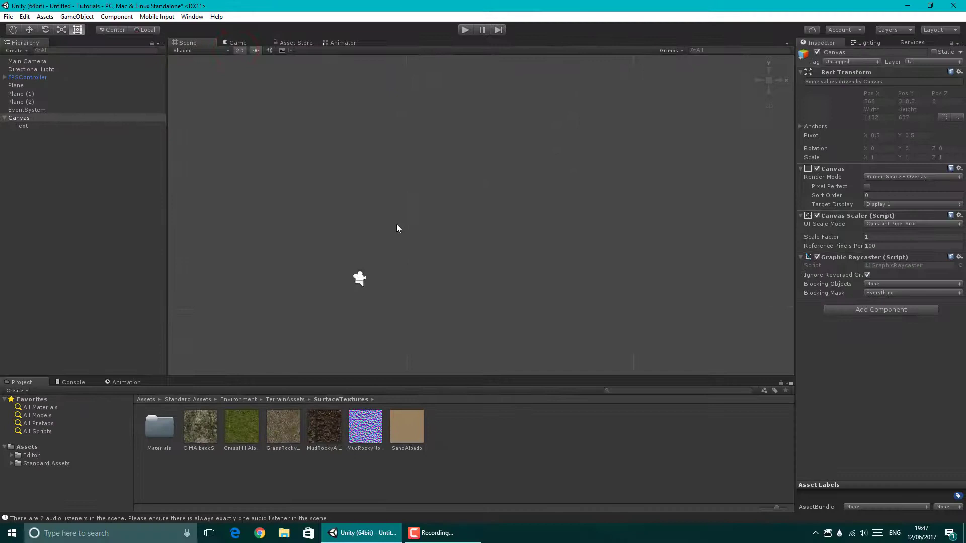
pyautogui.scroll(-5, 440, 246)
pyautogui.scroll(-3, 439, 250)
pyautogui.scroll(2, 455, 248)
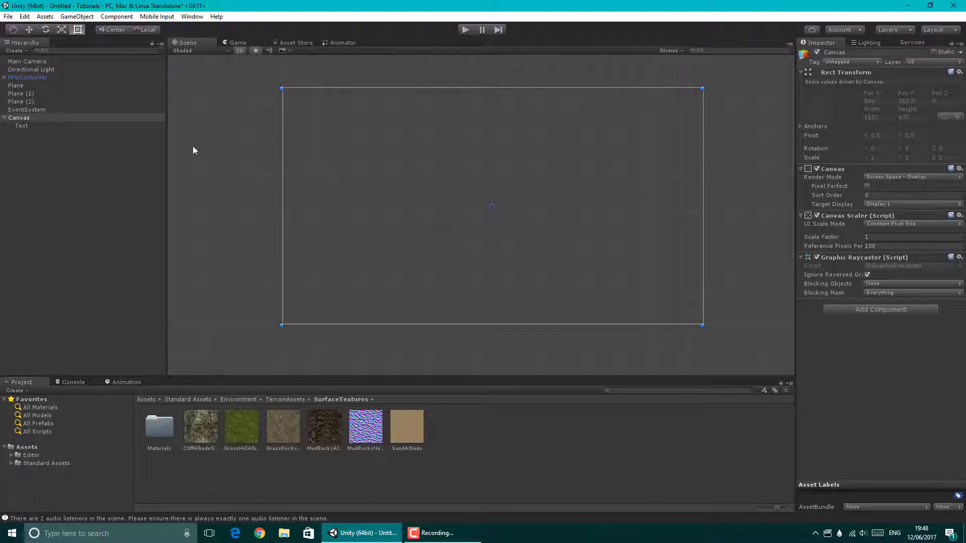
# - Rename the Text object under Canvas to 'Text 1'
pyautogui.click(22, 125)
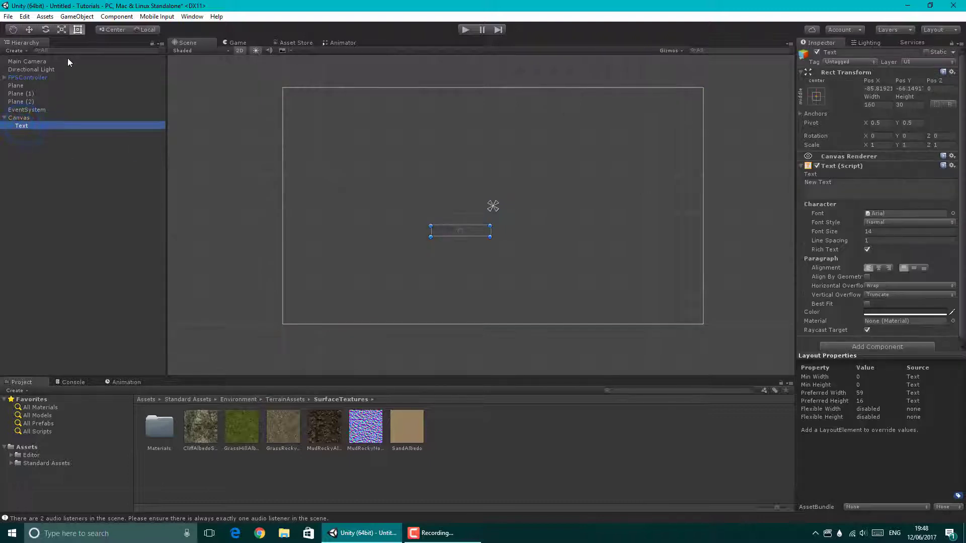
pyautogui.rightClick(50, 125)
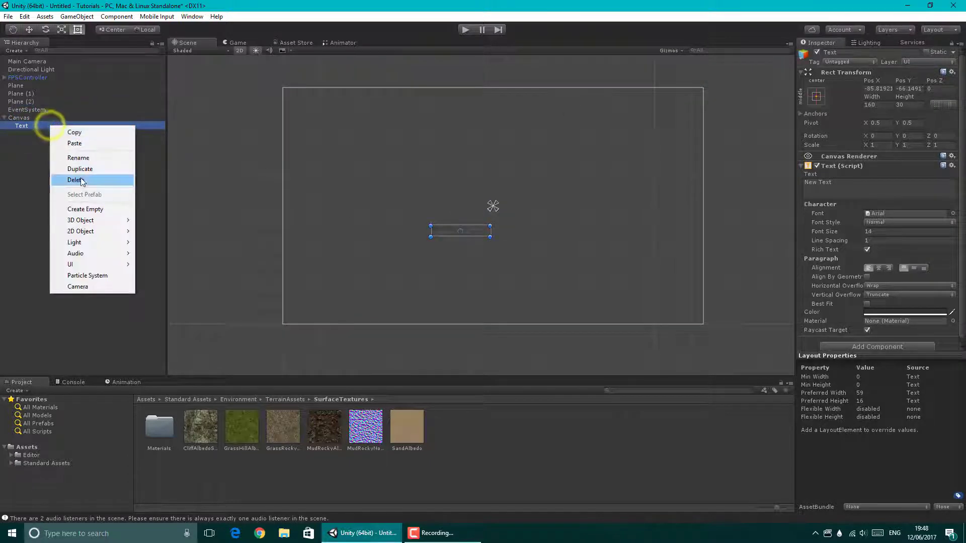
pyautogui.click(82, 157)
pyautogui.write('Text 1')
pyautogui.press('Return')
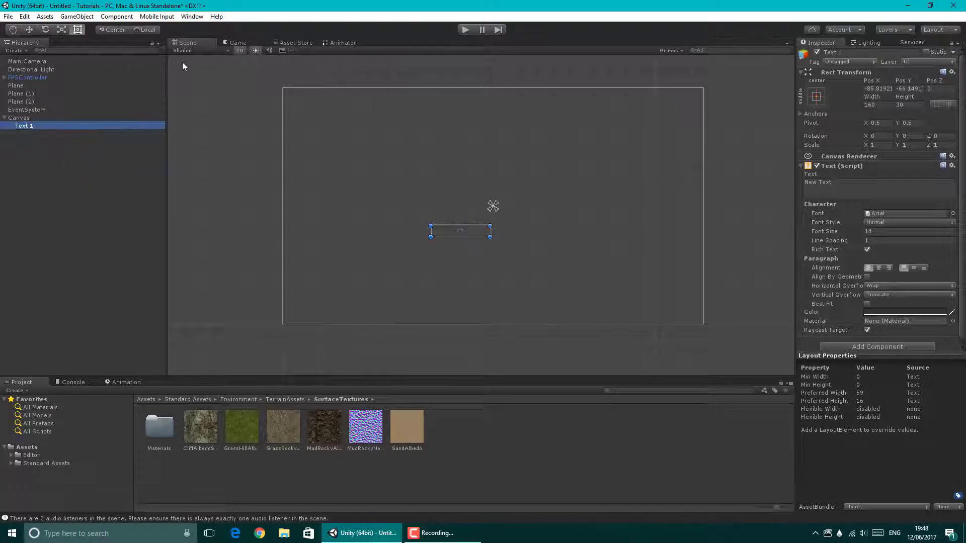
# - Replace 'New Text' with 'Once There Was A Dude Who Only Lived On Three Planes'
pyautogui.click(805, 187)
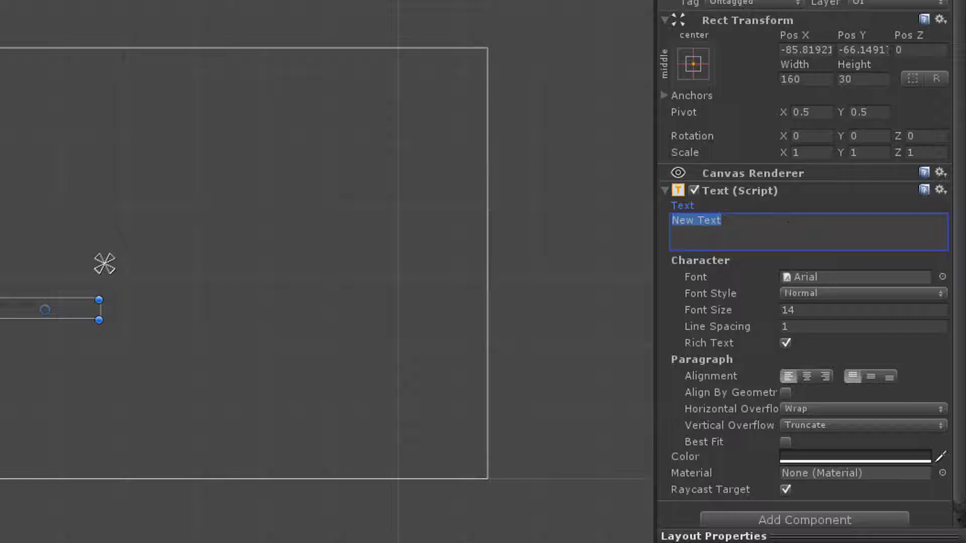
pyautogui.write('0')
pyautogui.write('nce ')
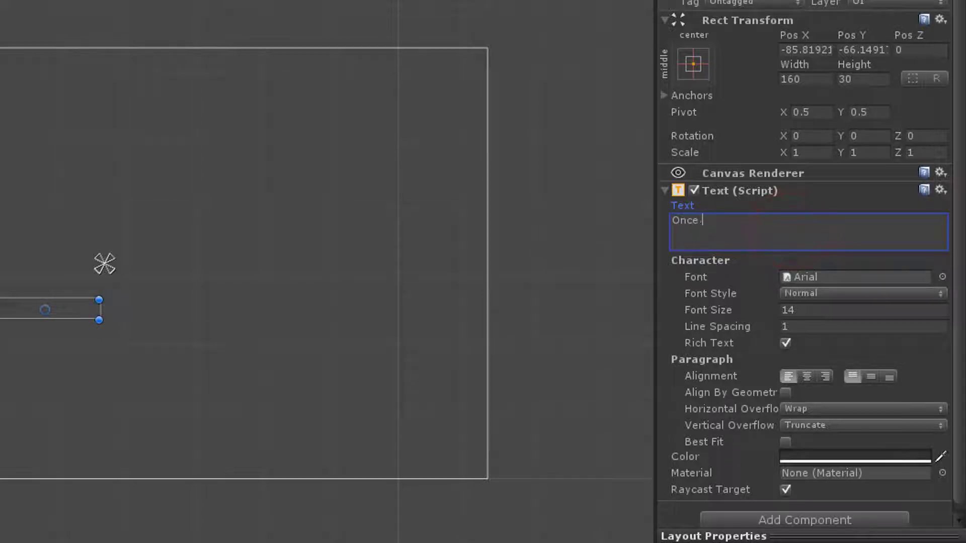
pyautogui.write('There Was A Dude Who only lived on thre')
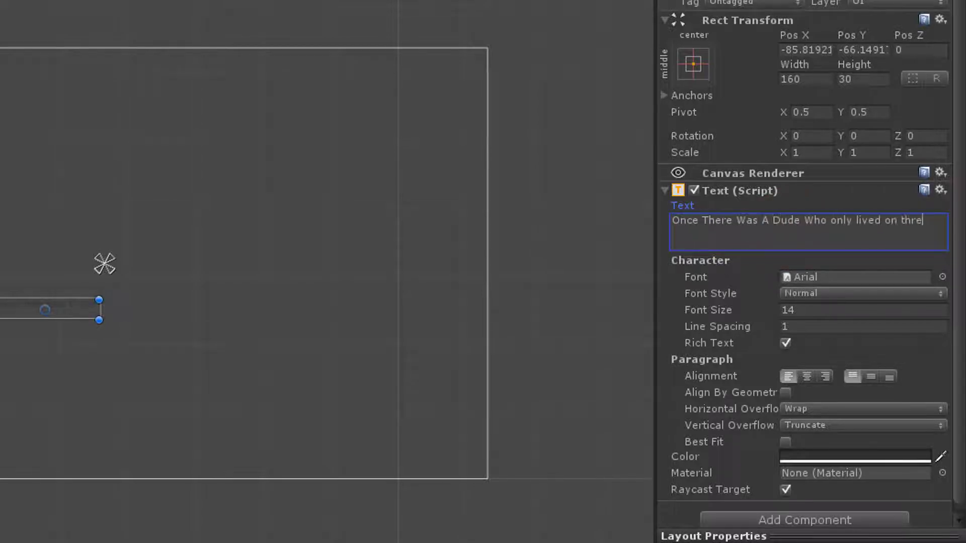
pyautogui.write('e Planes')
pyautogui.click(885, 456)
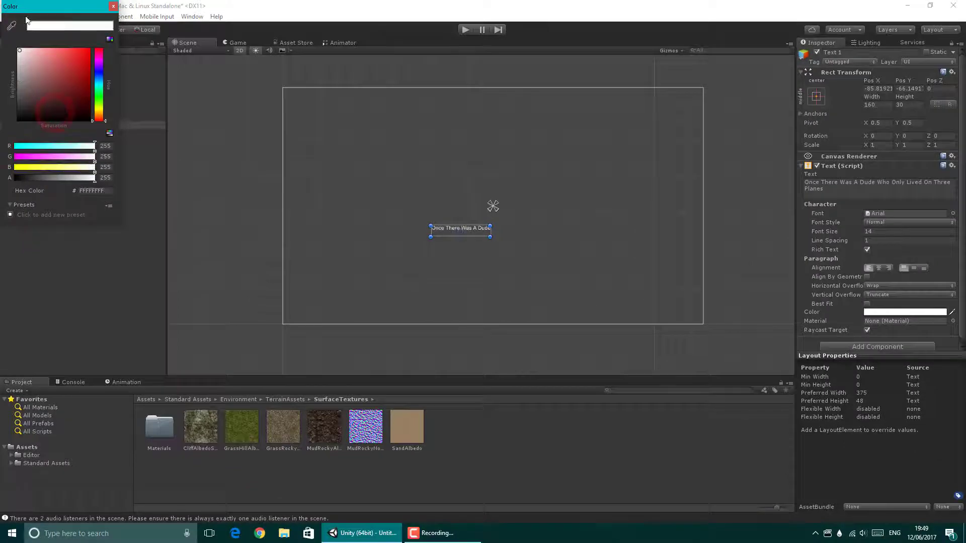
pyautogui.click(111, 7)
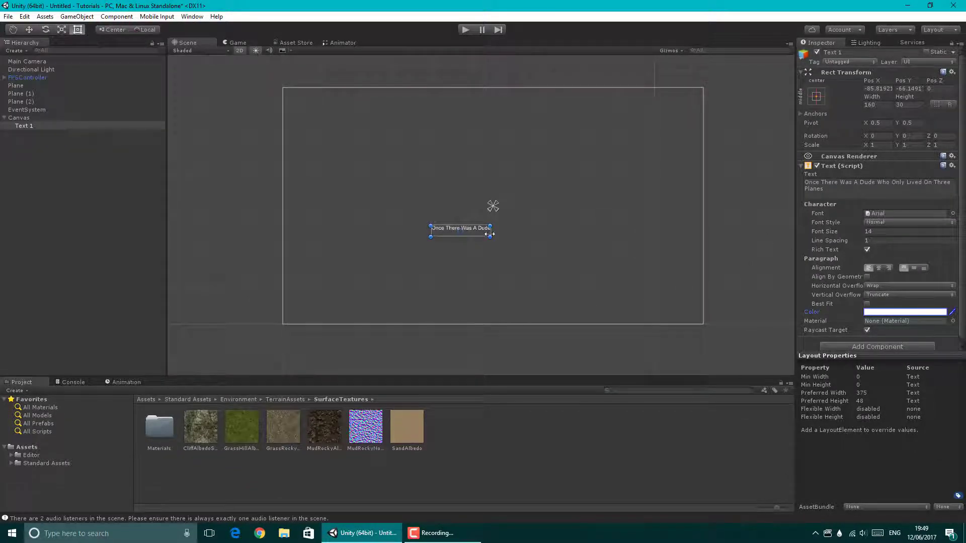
# - Resize Text 1 to a 1132 by 148 box spanning the canvas bottom
pyautogui.moveTo(491, 233); pyautogui.dragTo(587, 236)
pyautogui.moveTo(510, 237); pyautogui.dragTo(510, 280)
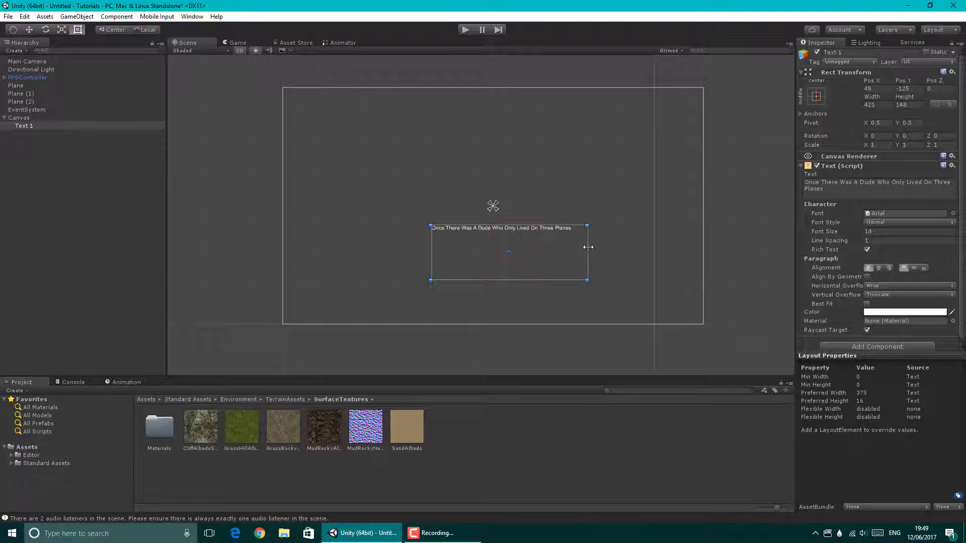
pyautogui.moveTo(587, 247); pyautogui.dragTo(639, 299)
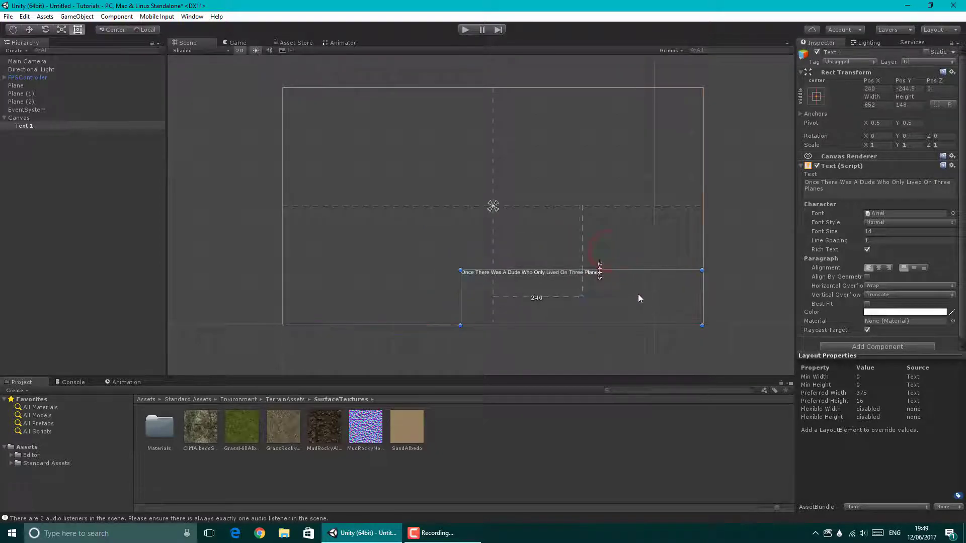
pyautogui.moveTo(460, 293); pyautogui.dragTo(283, 293)
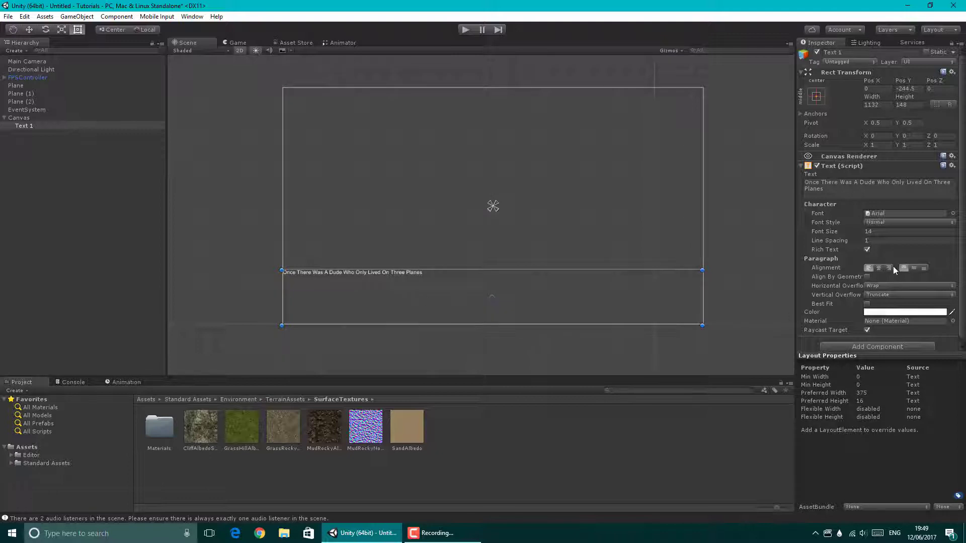
# - Centre the caption horizontally, enable Best Fit, and keep top vertical alignment
pyautogui.click(879, 268)
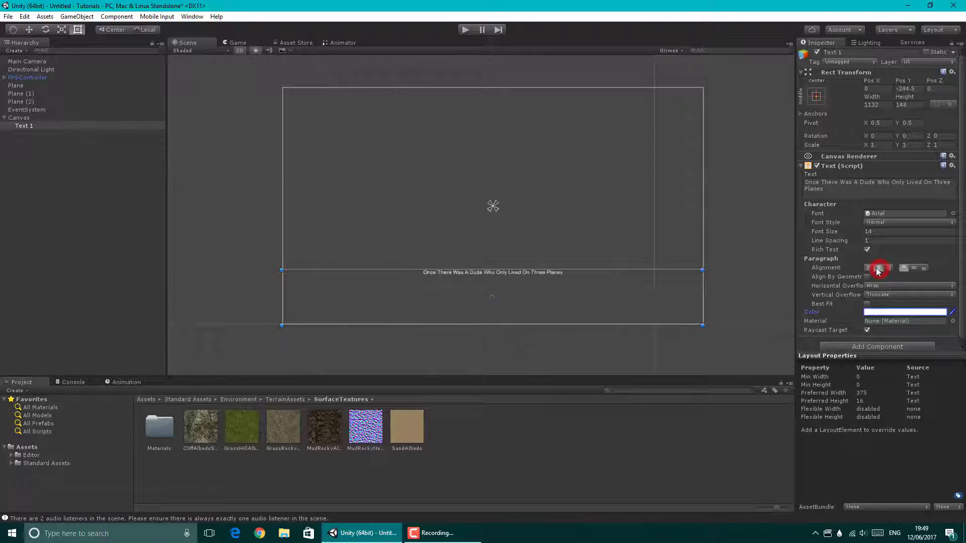
pyautogui.click(866, 305)
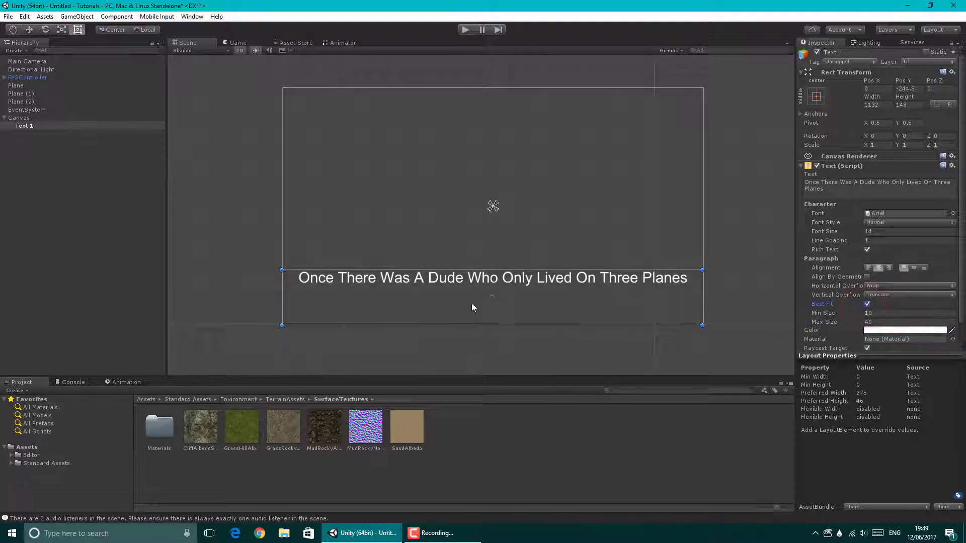
pyautogui.click(913, 269)
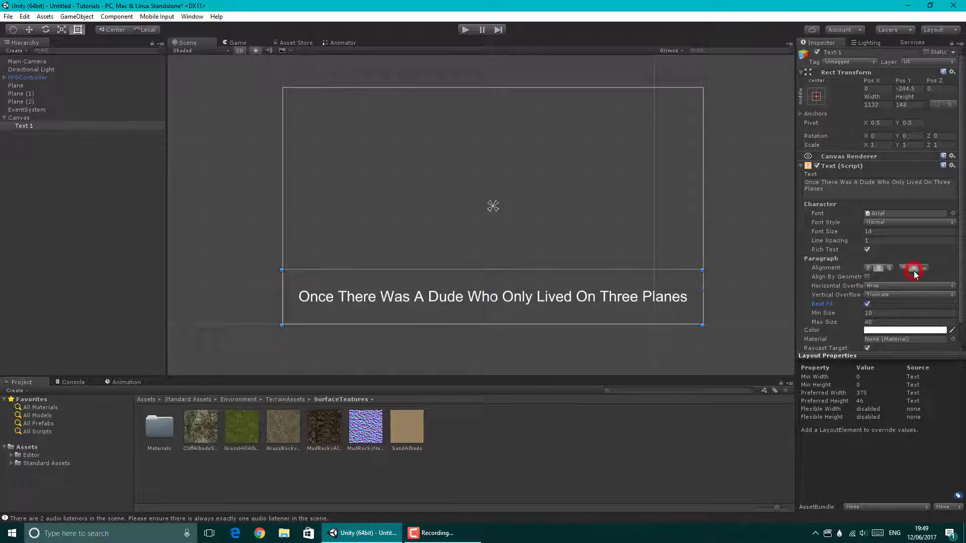
pyautogui.click(905, 268)
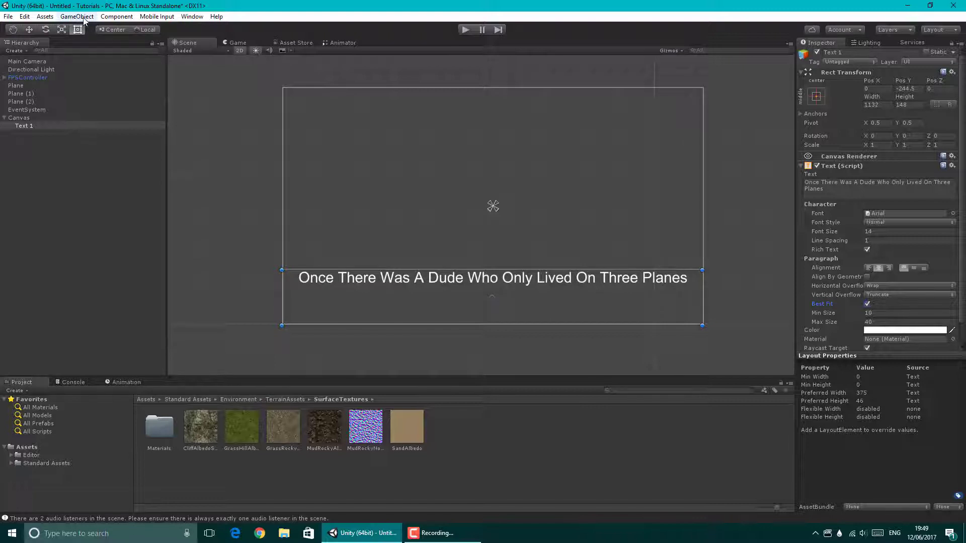
# - Add an Outline effect component to Text 1
pyautogui.click(116, 16)
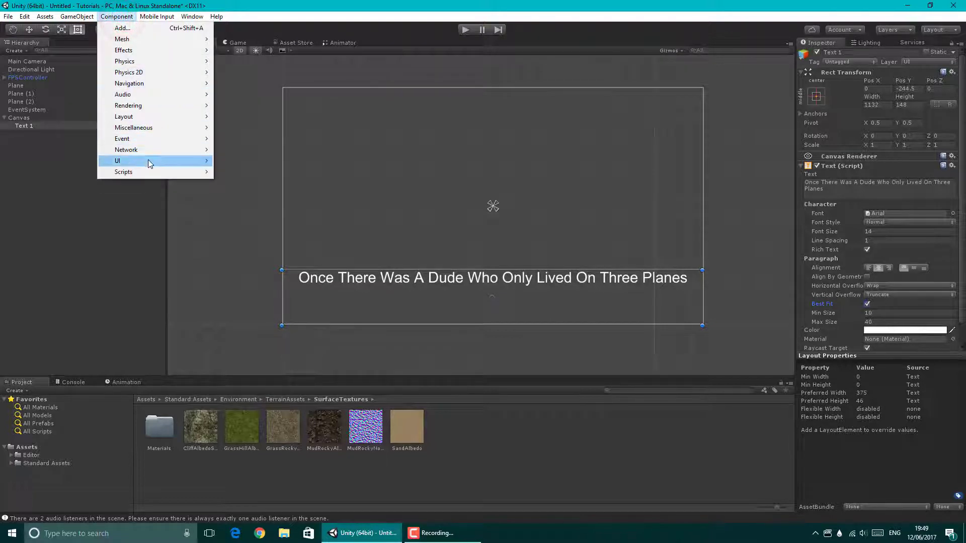
pyautogui.moveTo(148, 160)
pyautogui.moveTo(242, 162)
pyautogui.click(327, 172)
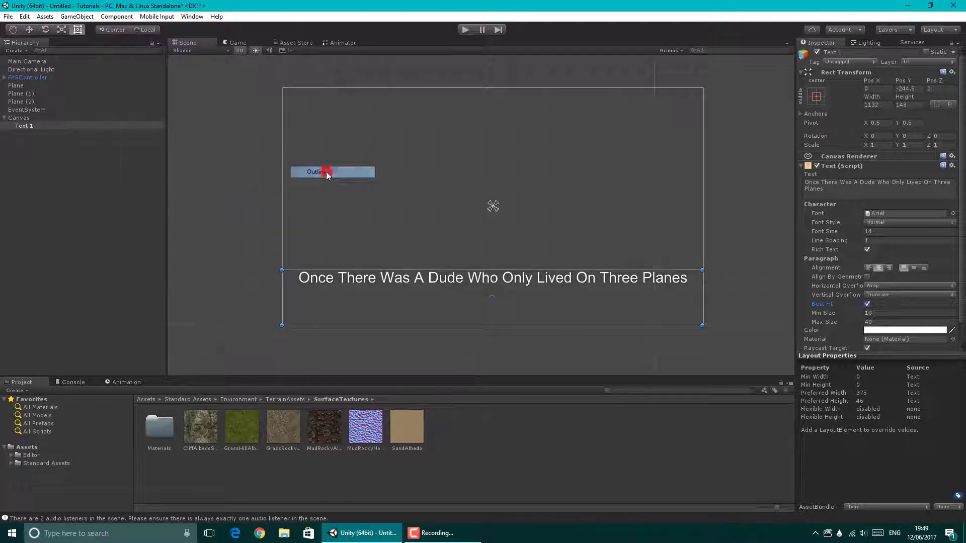
# - Set the Outline Effect Color to semi-transparent red with alpha 128
pyautogui.scroll(5, 473, 316)
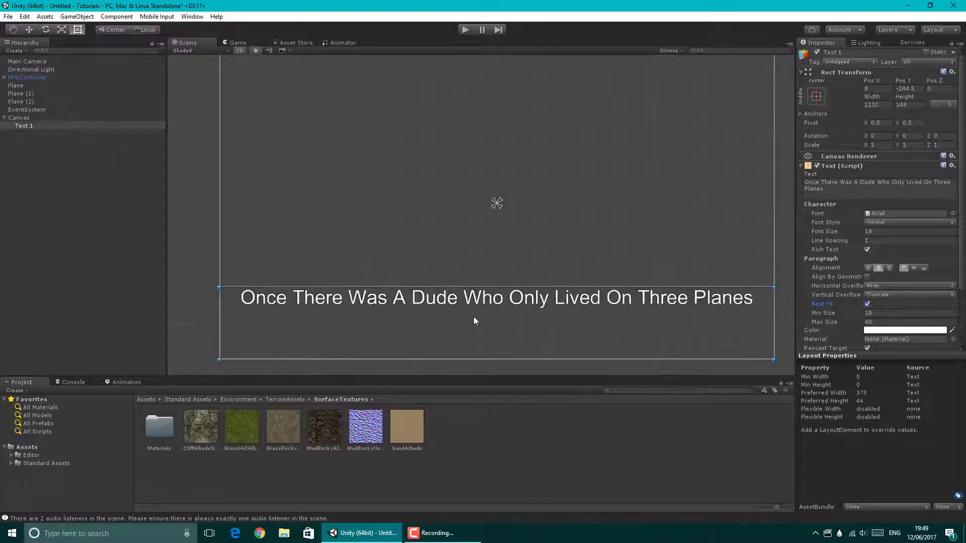
pyautogui.click(469, 281)
pyautogui.moveTo(469, 275); pyautogui.dragTo(478, 153, button='middle')
pyautogui.scroll(3, 511, 196)
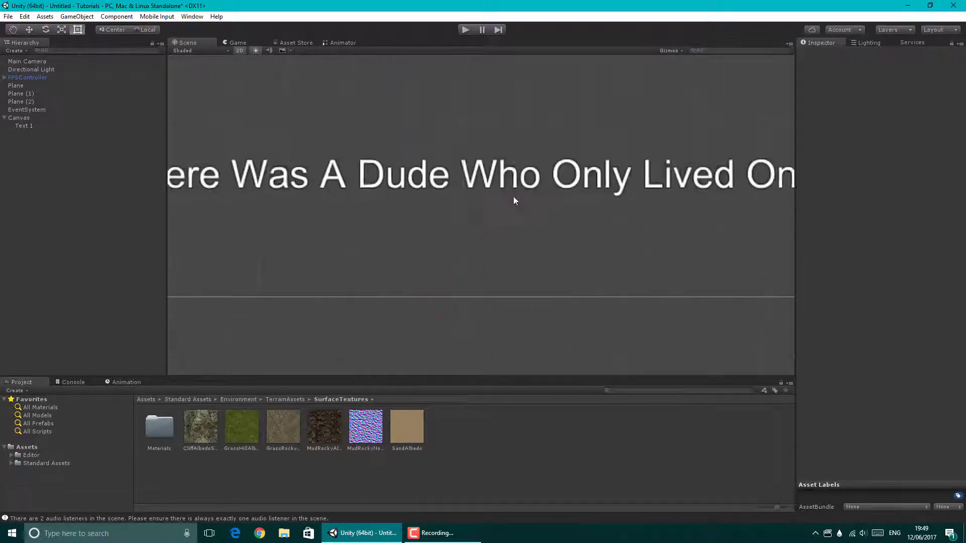
pyautogui.click(506, 182)
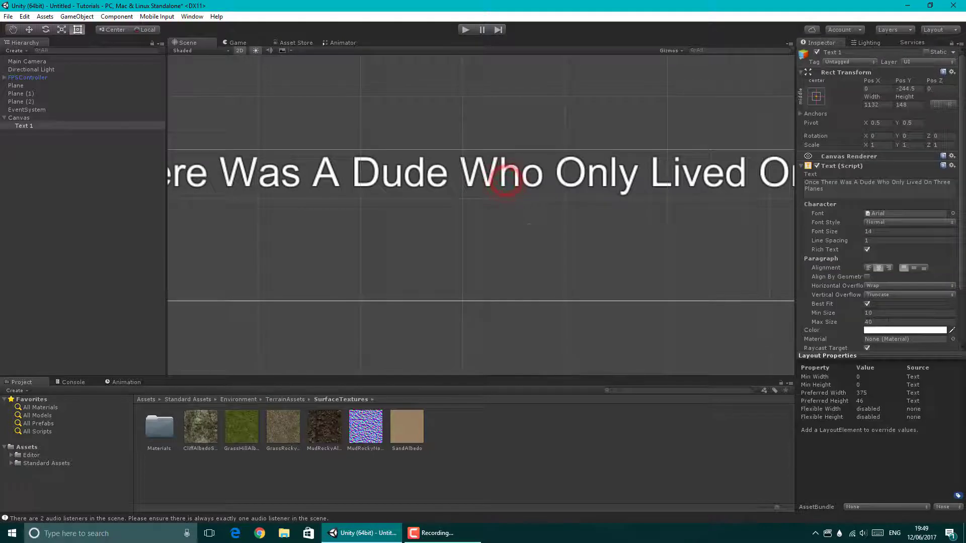
pyautogui.scroll(-3, 880, 251)
pyautogui.click(888, 308)
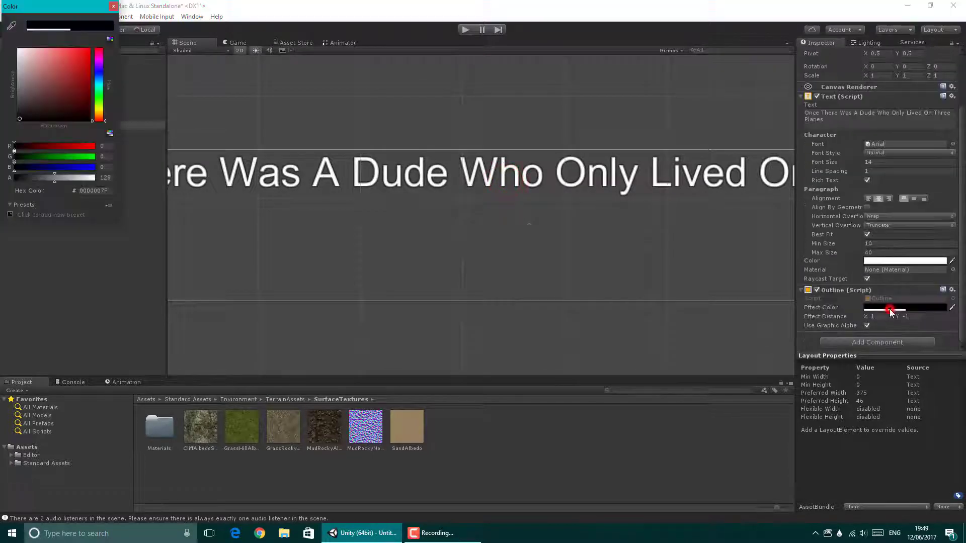
pyautogui.moveTo(101, 111)
pyautogui.mouseDown()
pyautogui.moveTo(65, 88)
pyautogui.moveTo(88, 50)
pyautogui.moveTo(101, 123)
pyautogui.mouseUp()
pyautogui.click(101, 109)
pyautogui.scroll(-5, 425, 266)
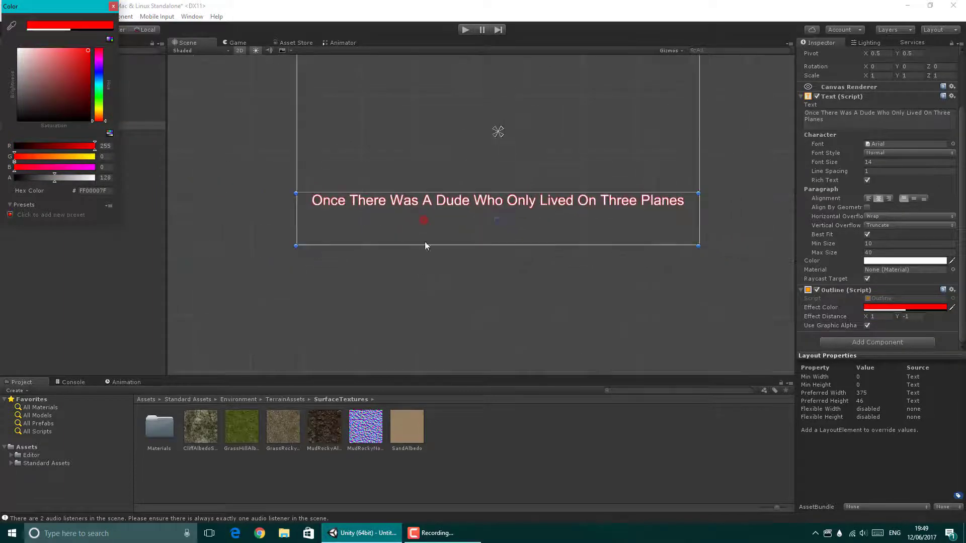
pyautogui.click(424, 246)
pyautogui.moveTo(461, 285); pyautogui.dragTo(464, 330)
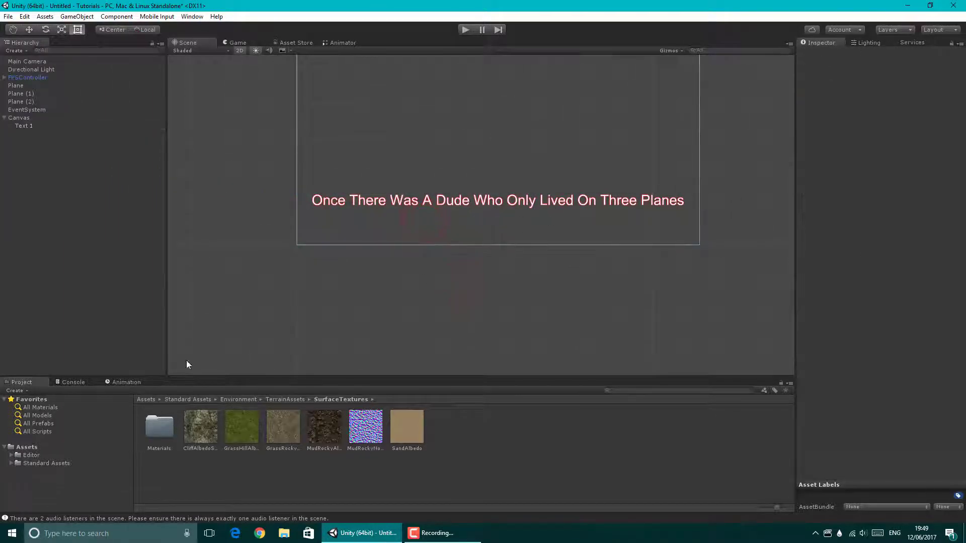
# - Select Text 1 and show the top-level Assets folder in the Project panel
pyautogui.click(31, 126)
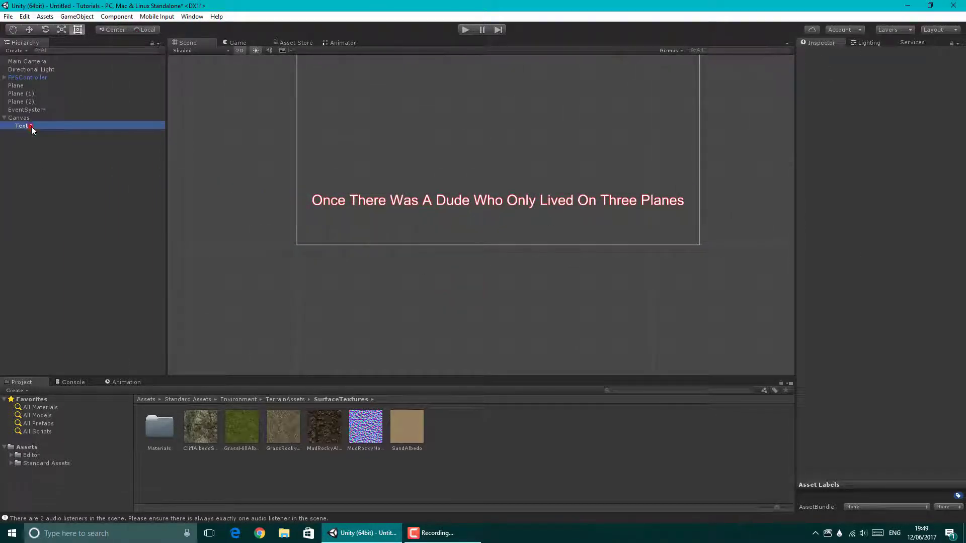
pyautogui.click(129, 382)
pyautogui.click(29, 382)
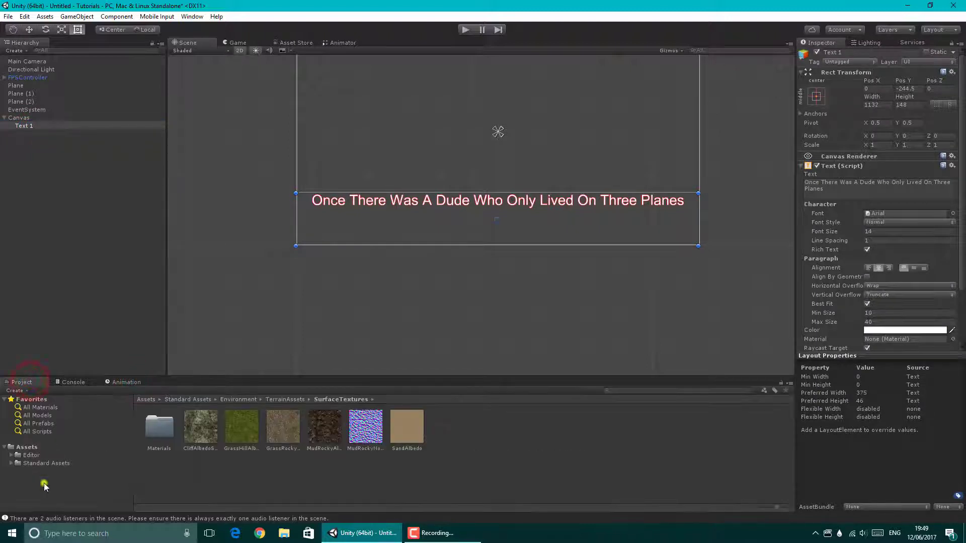
pyautogui.click(31, 447)
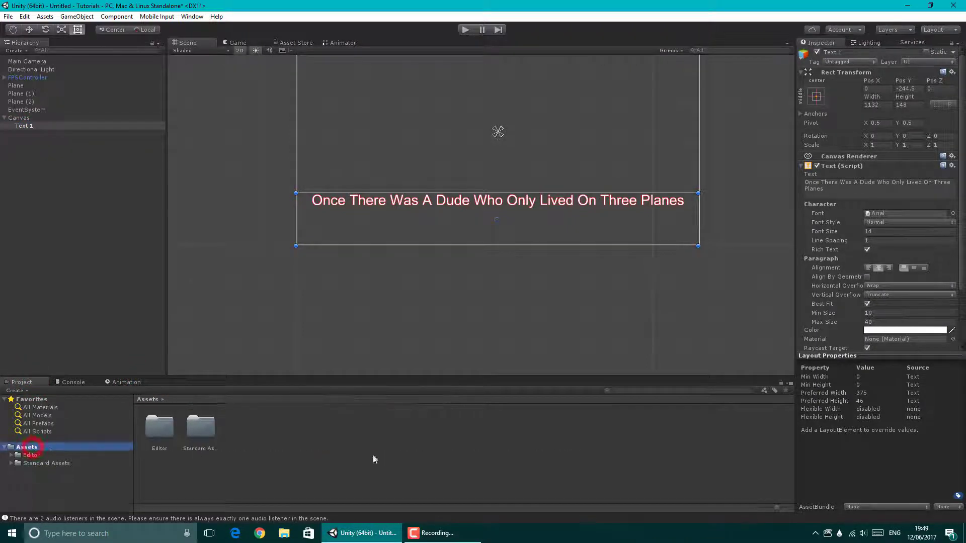
# - Create a folder named Animations in Assets and open it
pyautogui.rightClick(372, 455)
pyautogui.click(418, 272)
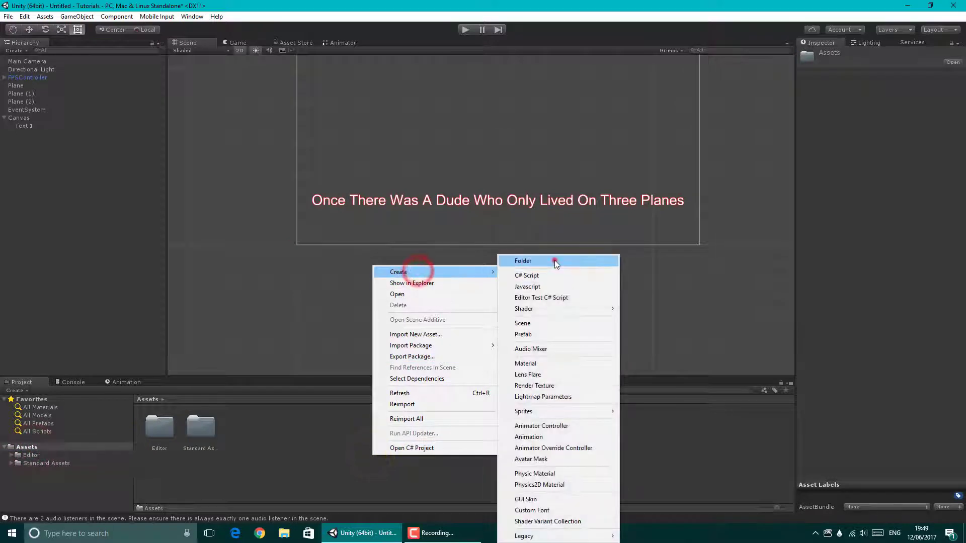
pyautogui.click(554, 260)
pyautogui.write('ations')
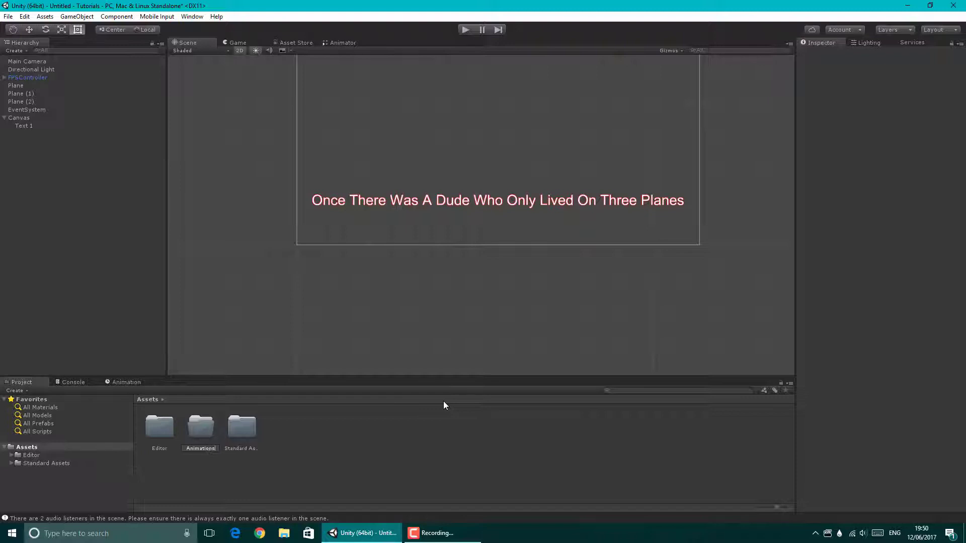
pyautogui.press('Return')
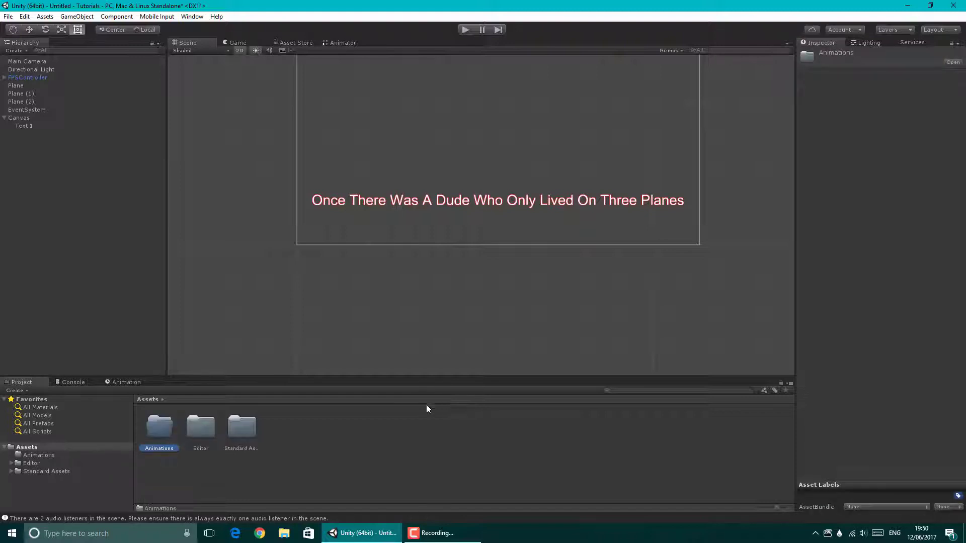
pyautogui.click(276, 478)
pyautogui.doubleClick(170, 430)
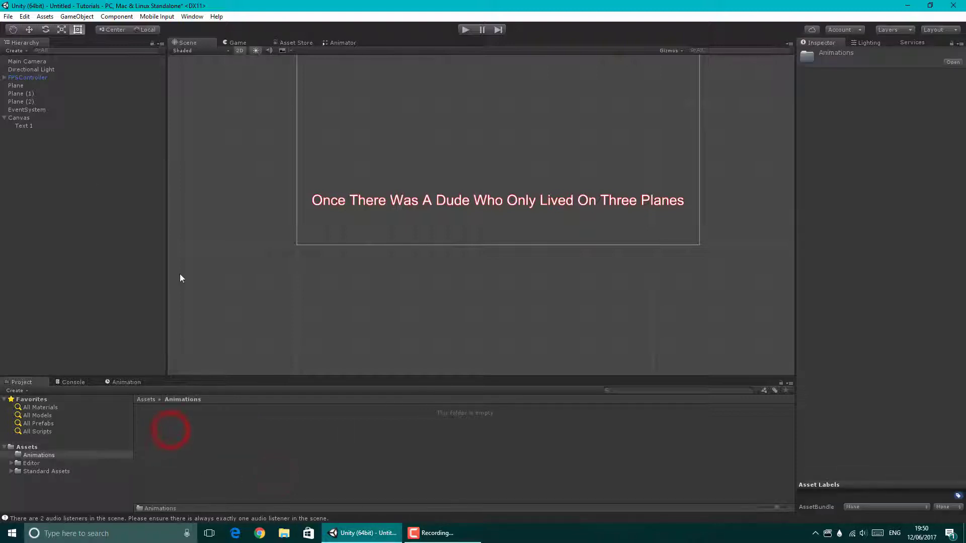
# - Create an animation clip for Text 1, saved as 'Text 1' in the Animations folder
pyautogui.click(24, 126)
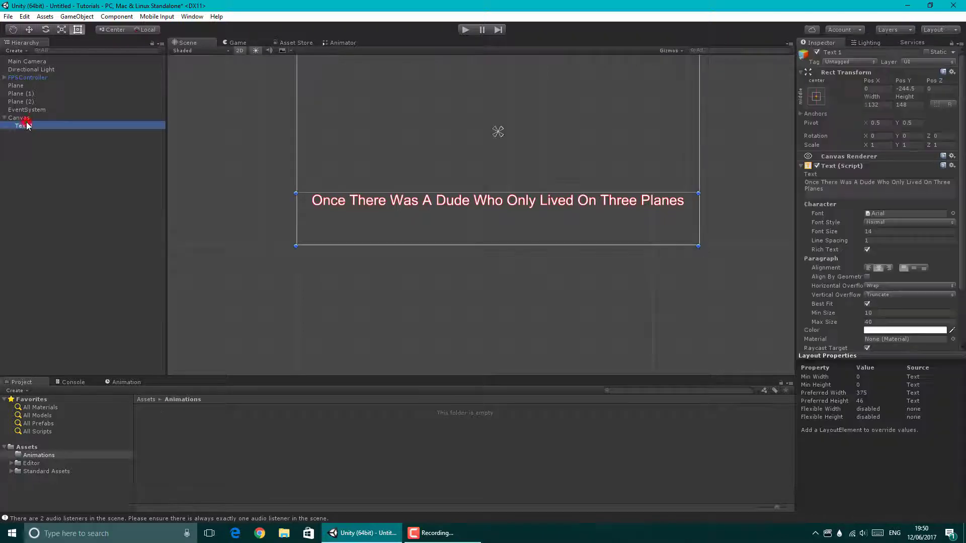
pyautogui.click(126, 382)
pyautogui.click(492, 465)
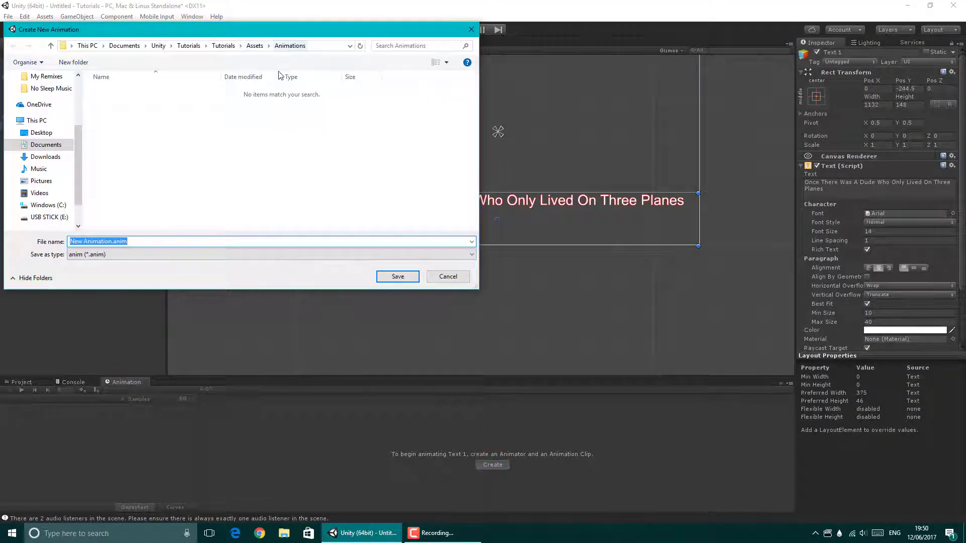
pyautogui.write('Text')
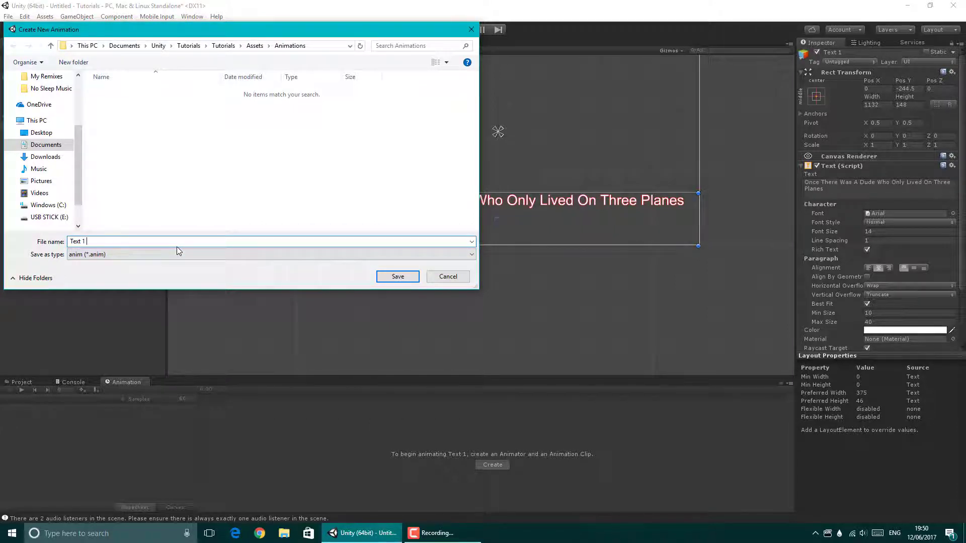
pyautogui.write(' 1')
pyautogui.click(410, 276)
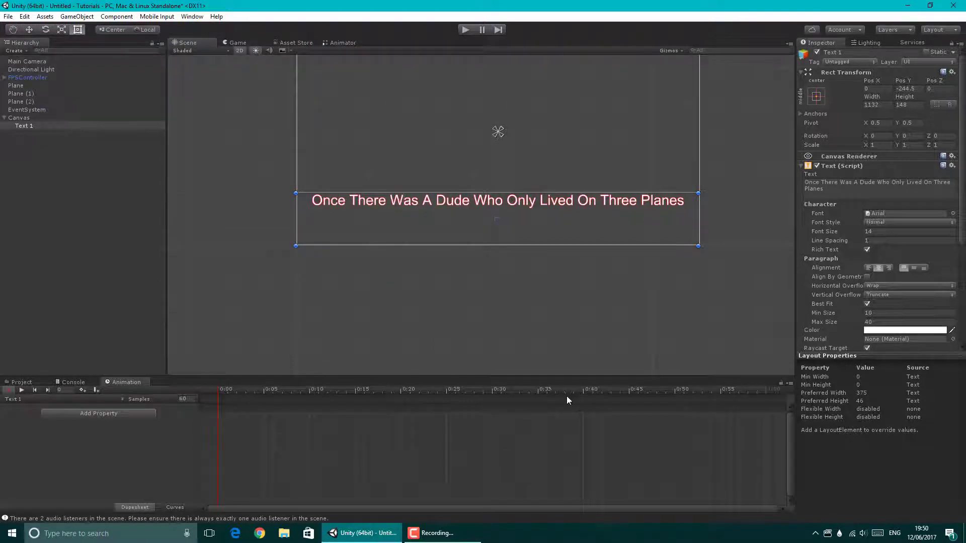
# - Record the Text Color alpha at 0 for a hidden caption at 0:00
pyautogui.scroll(-3, 860, 303)
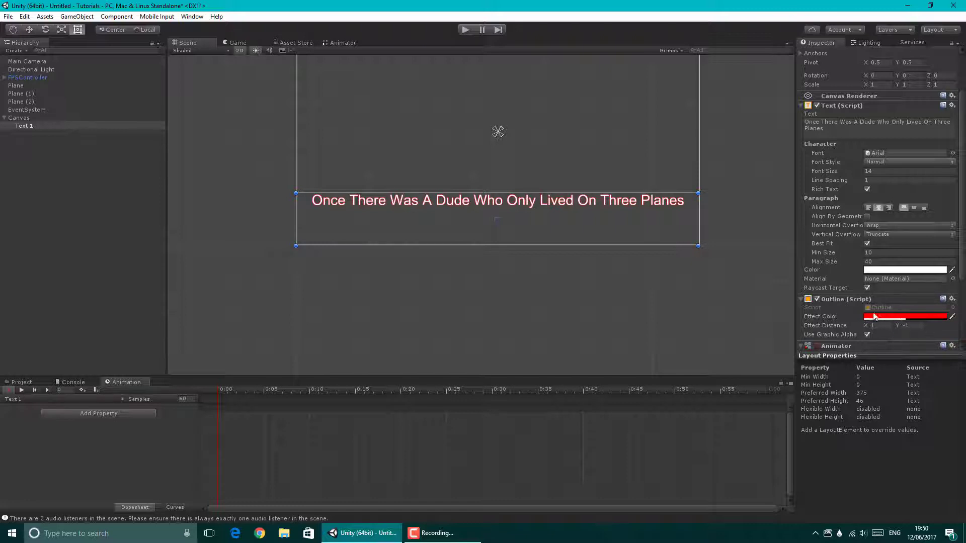
pyautogui.click(889, 270)
pyautogui.moveTo(64, 178); pyautogui.dragTo(4, 185)
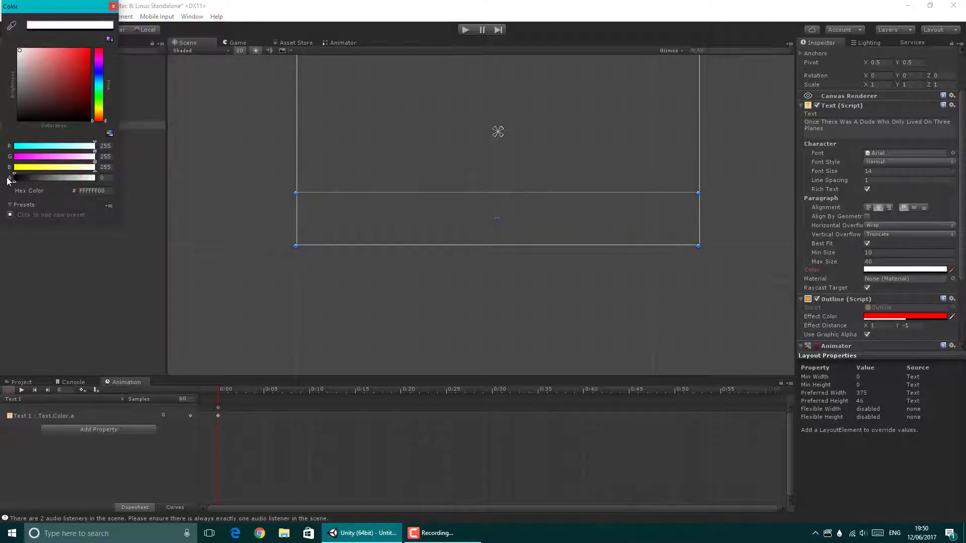
pyautogui.click(114, 6)
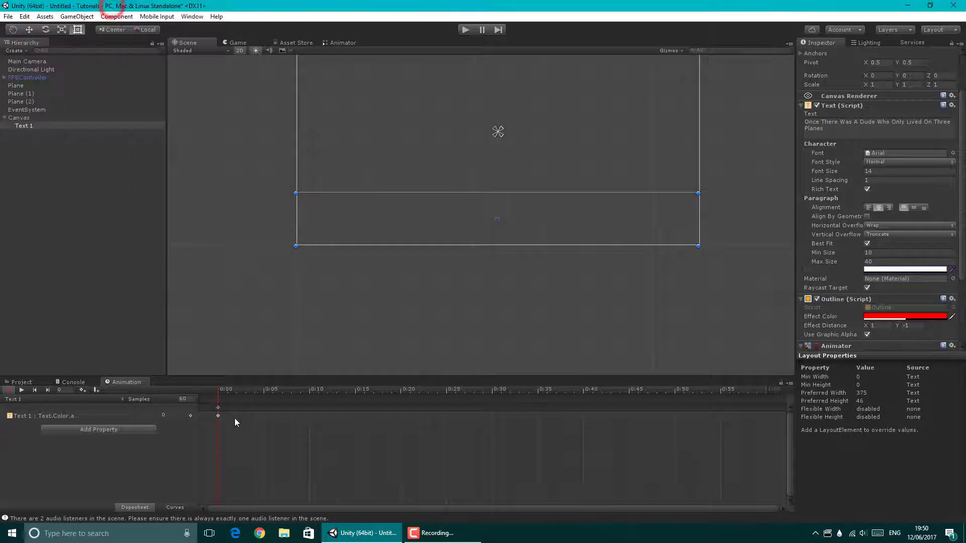
# - Copy the 0:00 alpha keyframe and paste it at 1:00
pyautogui.click(233, 419)
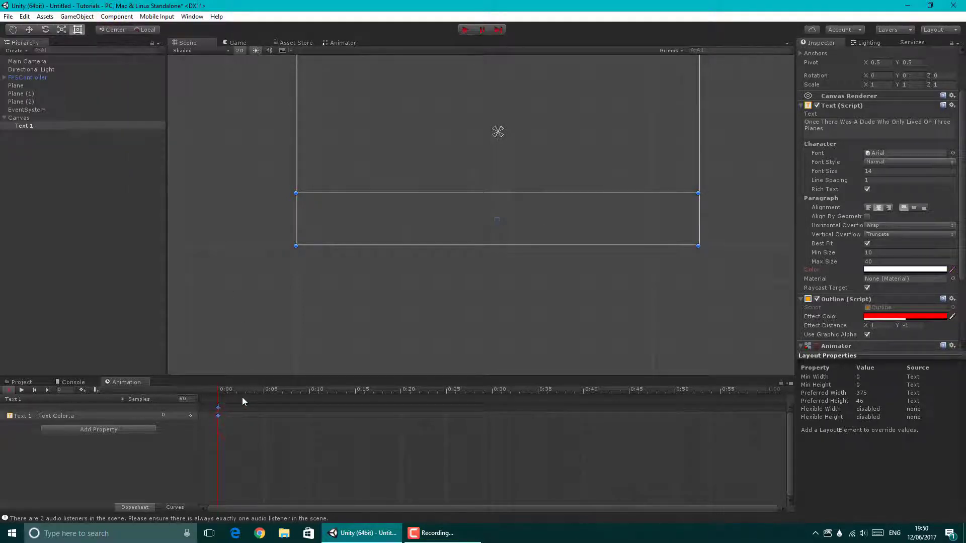
pyautogui.hotkey('ctrl', 'c')
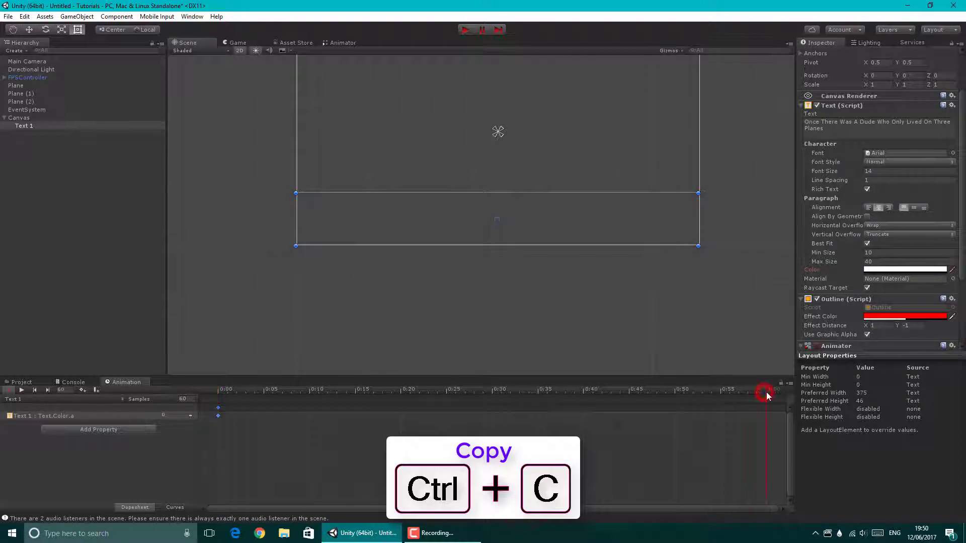
pyautogui.hotkey('ctrl', 'v')
pyautogui.scroll(-3, 640, 448)
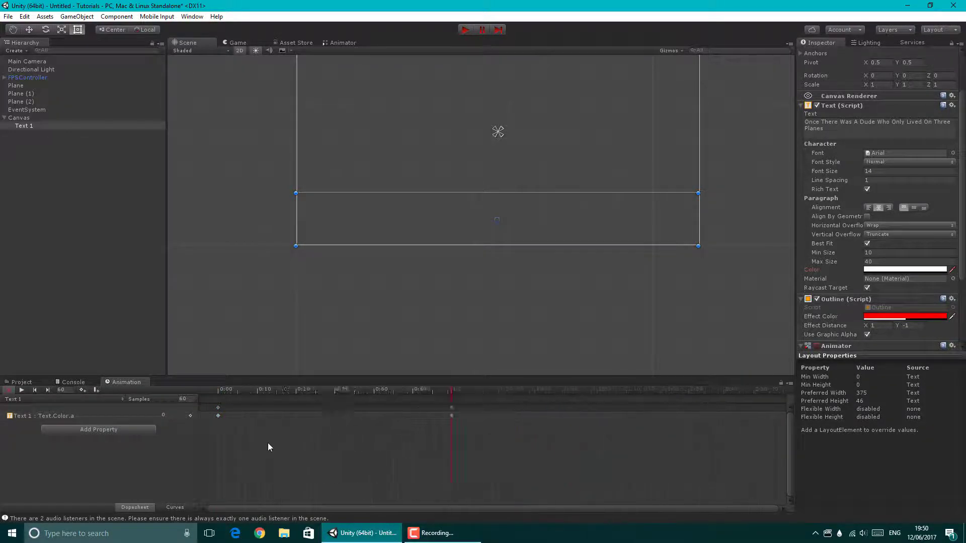
pyautogui.hscroll(5, 377, 425)
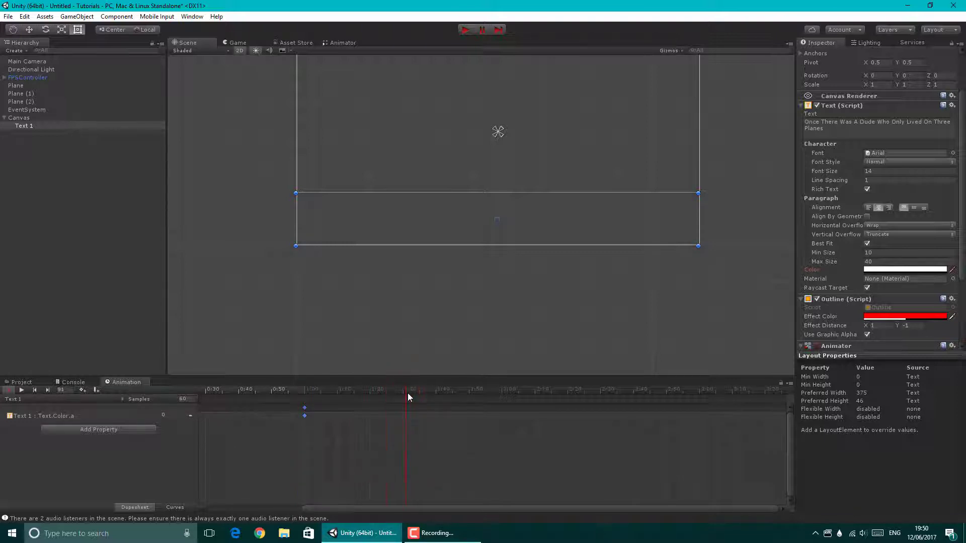
# - Key alpha 255 at 1:30 and duplicate that visible keyframe at 2:30
pyautogui.click(883, 270)
pyautogui.moveTo(20, 177); pyautogui.dragTo(96, 177)
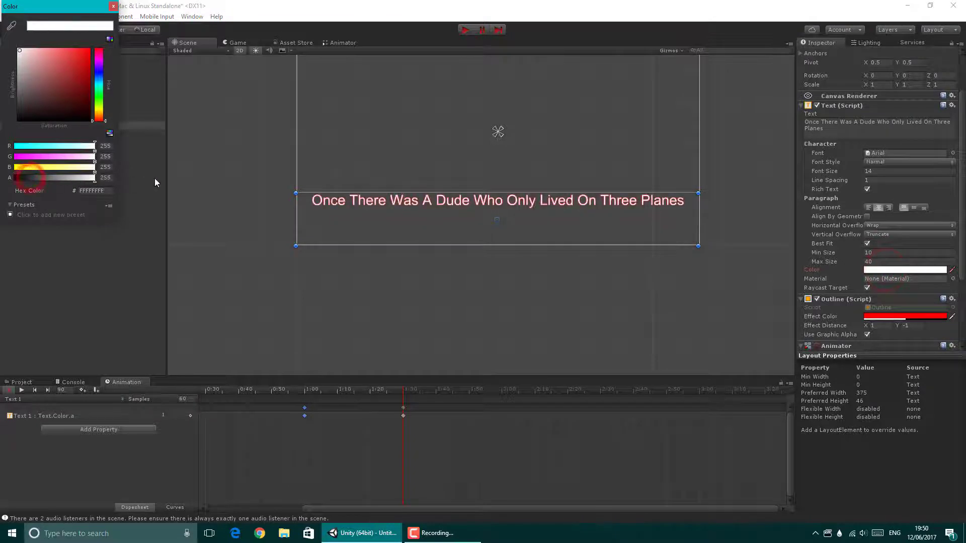
pyautogui.click(112, 7)
pyautogui.click(404, 407)
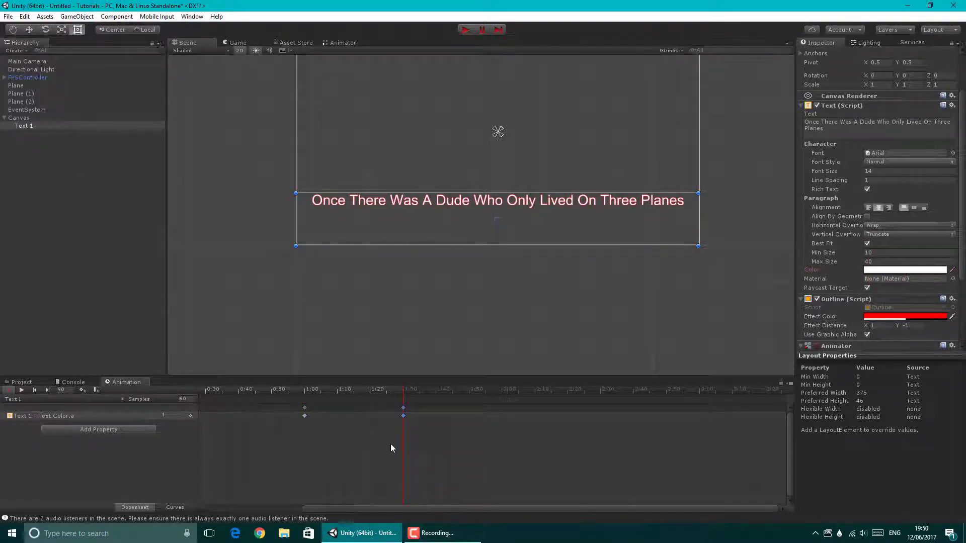
pyautogui.scroll(-5, 319, 444)
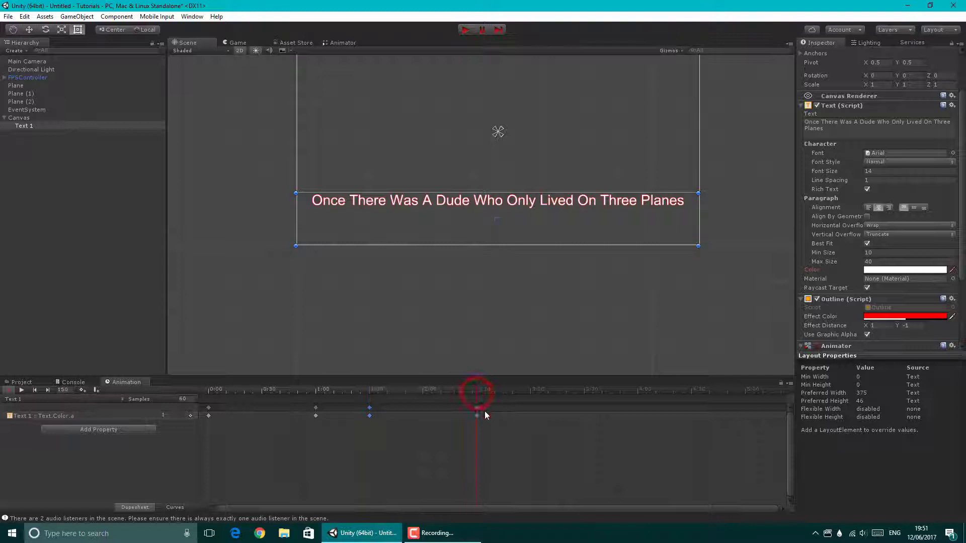
pyautogui.hotkey('ctrl', 'v')
# - Copy the hidden 1:00 keyframe to 3:00 so the caption fades out
pyautogui.scroll(2, 443, 420)
pyautogui.moveTo(289, 430); pyautogui.dragTo(267, 413)
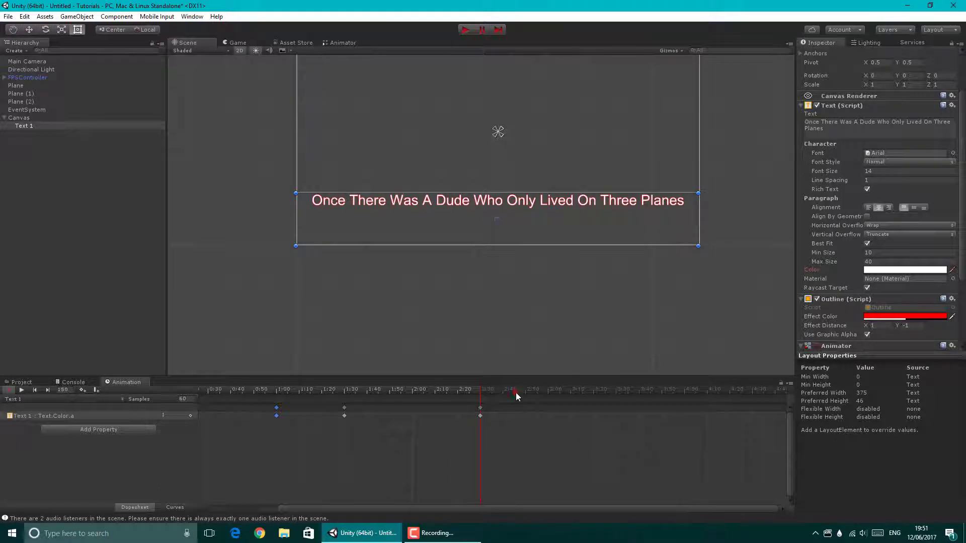
pyautogui.moveTo(513, 391); pyautogui.dragTo(549, 390)
pyautogui.hotkey('ctrl', 'v')
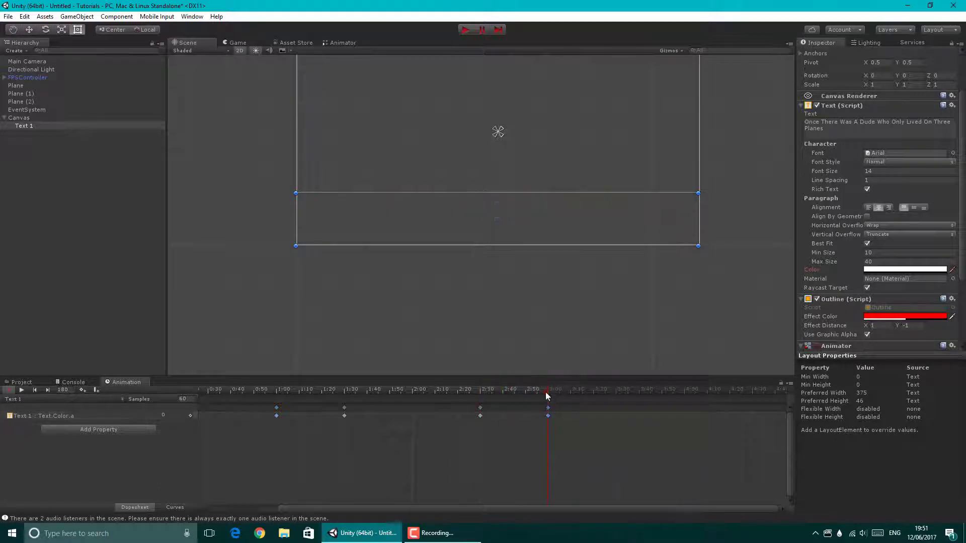
pyautogui.moveTo(547, 396); pyautogui.dragTo(562, 399)
# - Stop animation recording and switch off Loop Time on the Text 1 animation clip
pyautogui.click(9, 390)
pyautogui.click(27, 383)
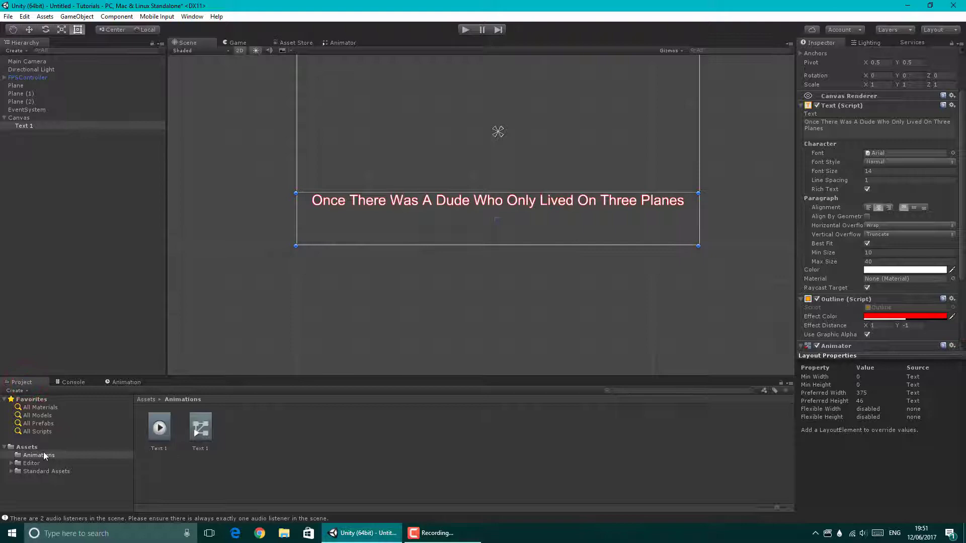
pyautogui.click(156, 431)
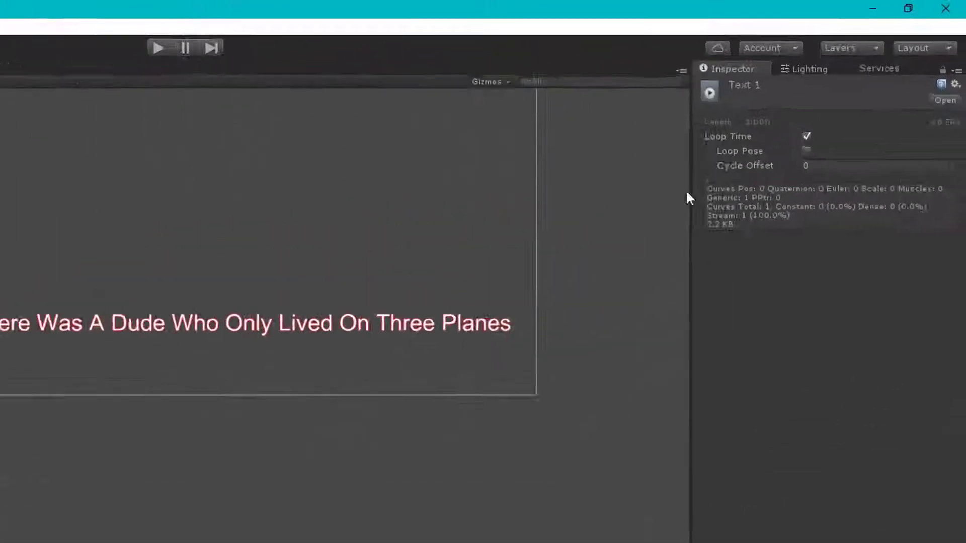
pyautogui.click(706, 222)
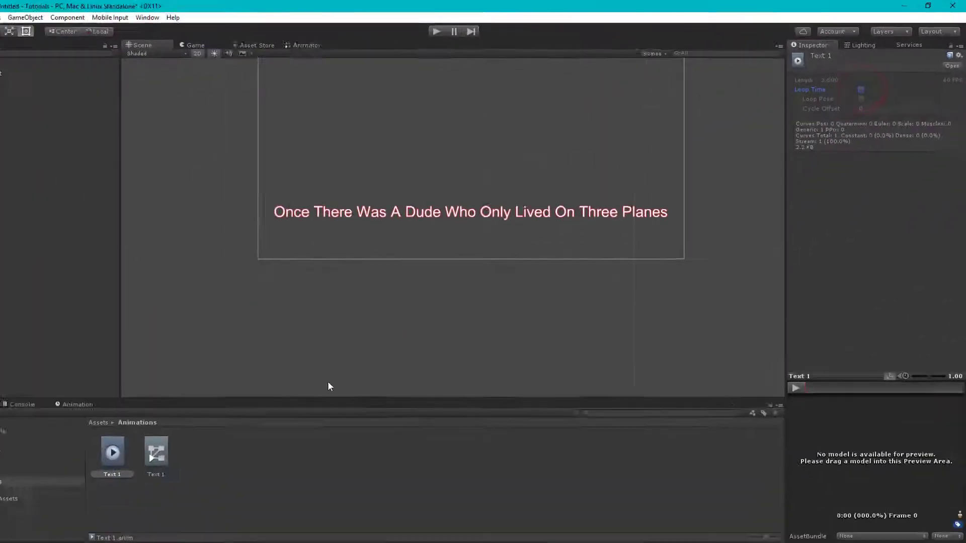
# - Select the Text 1 animator controller, then clear the selection
pyautogui.click(156, 455)
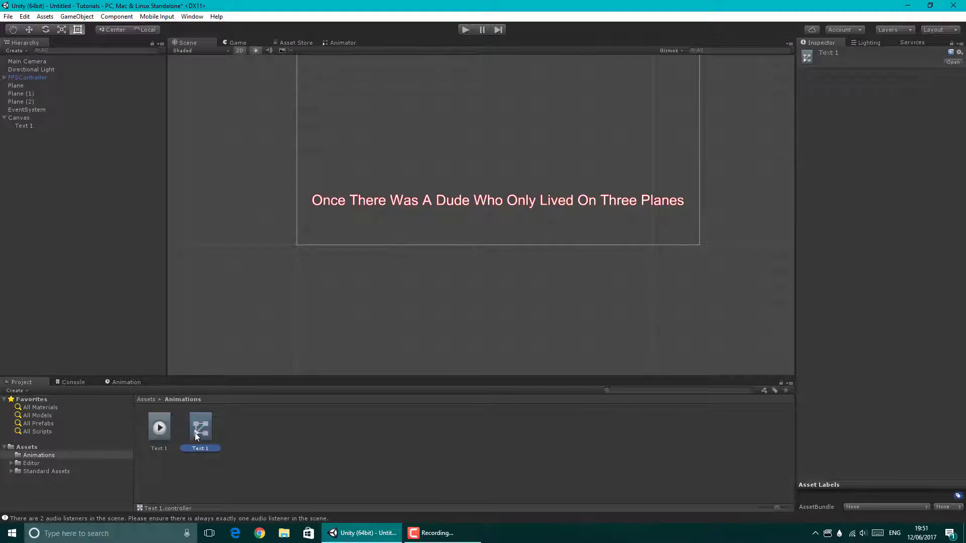
pyautogui.click(107, 276)
pyautogui.click(31, 380)
pyautogui.click(77, 302)
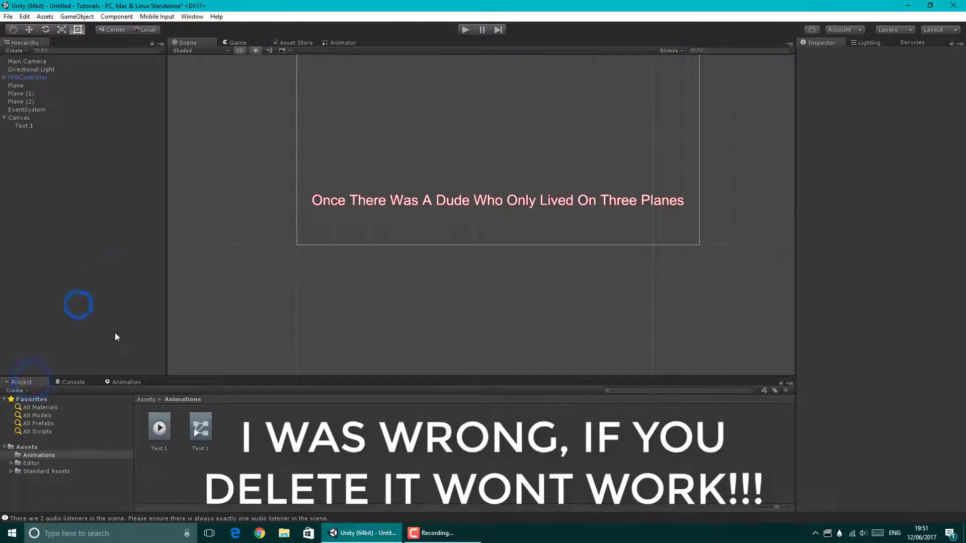
# - Add a new UI Text object as a child of the Canvas
pyautogui.click(66, 245)
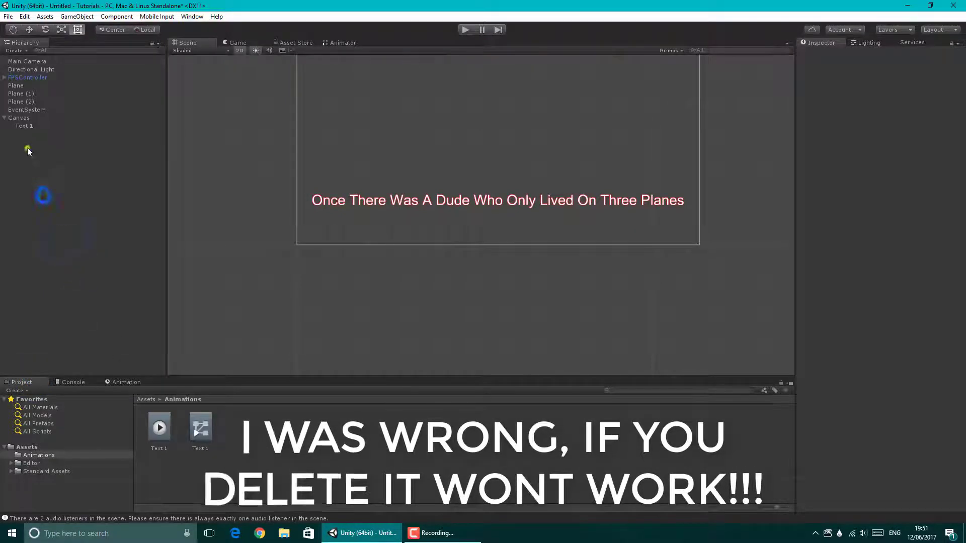
pyautogui.rightClick(28, 146)
pyautogui.click(13, 156)
pyautogui.click(28, 117)
pyautogui.rightClick(28, 117)
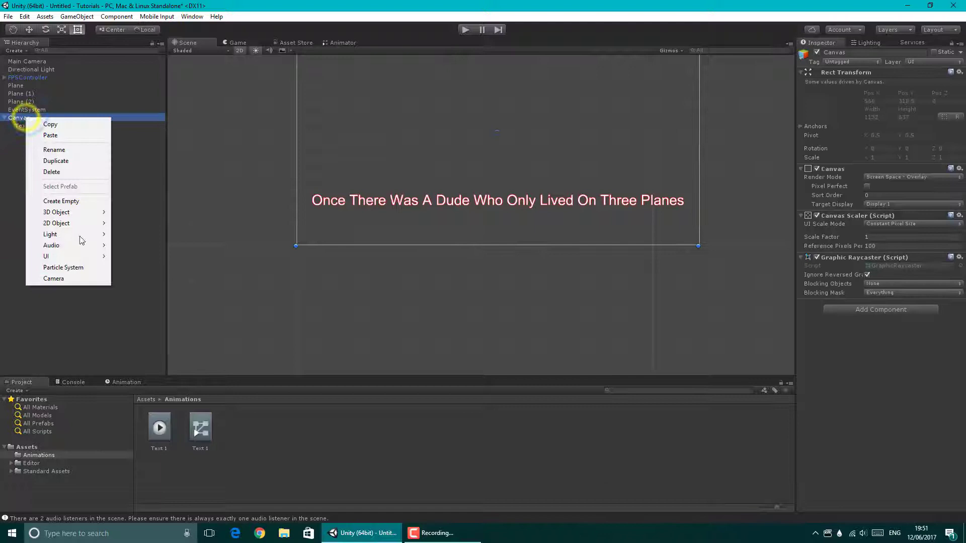
pyautogui.moveTo(61, 257)
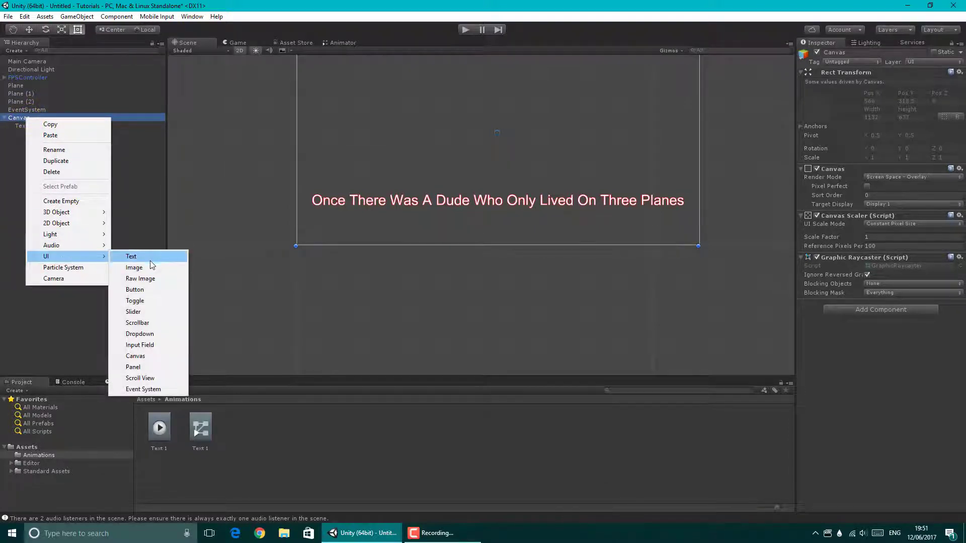
pyautogui.click(149, 258)
# - Rename the new text object to Text 2
pyautogui.click(47, 161)
pyautogui.click(26, 134)
pyautogui.rightClick(26, 134)
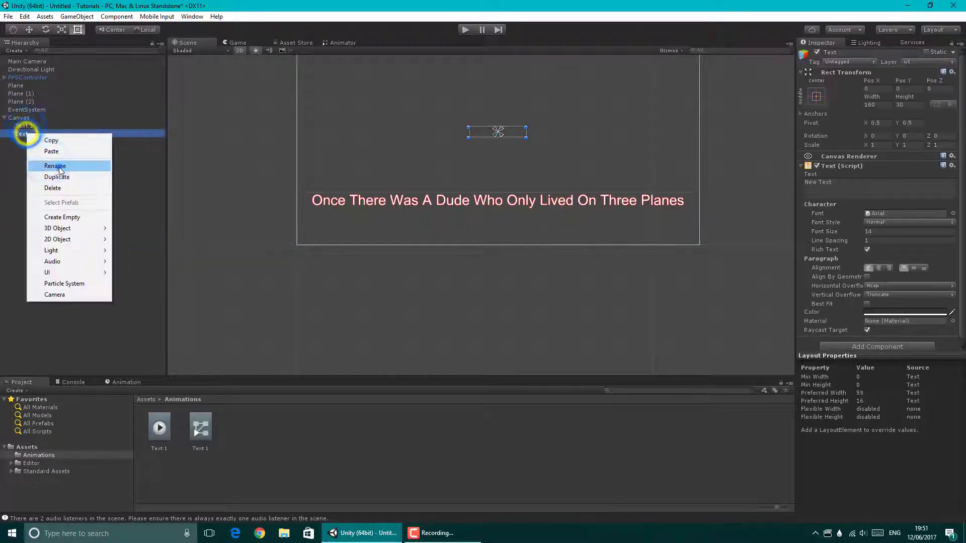
pyautogui.click(59, 167)
pyautogui.write('Text 2')
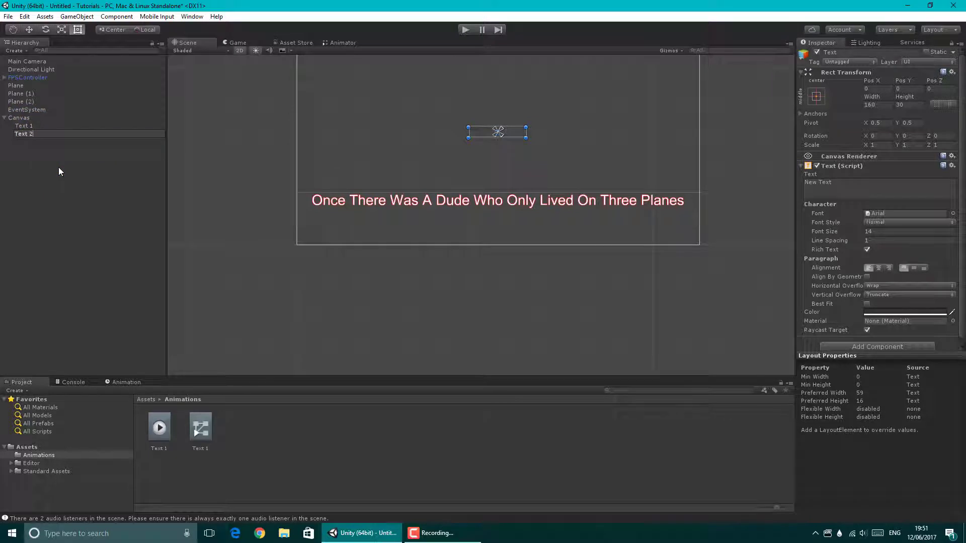
pyautogui.press('Return')
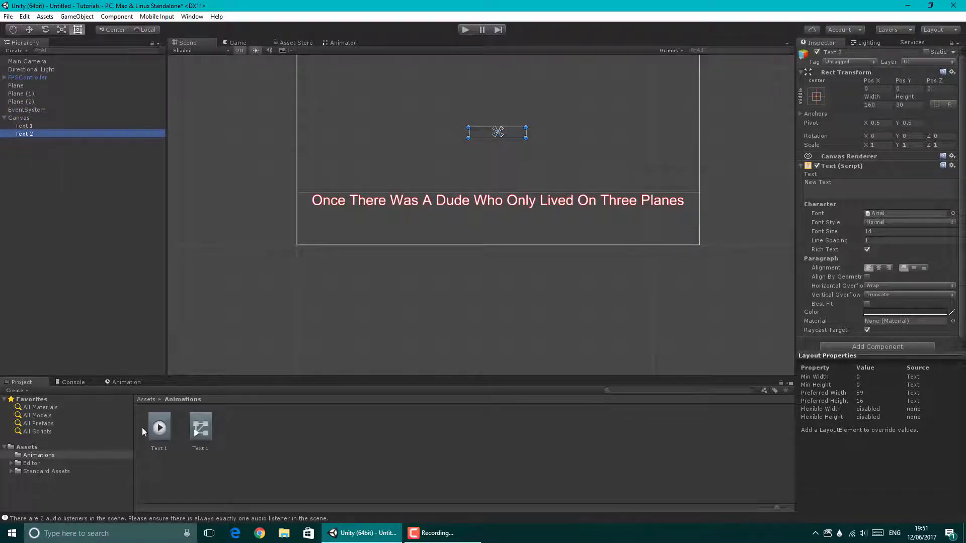
# - Resize and position Text 2's box to match Text 1's rectangle
pyautogui.click(31, 125)
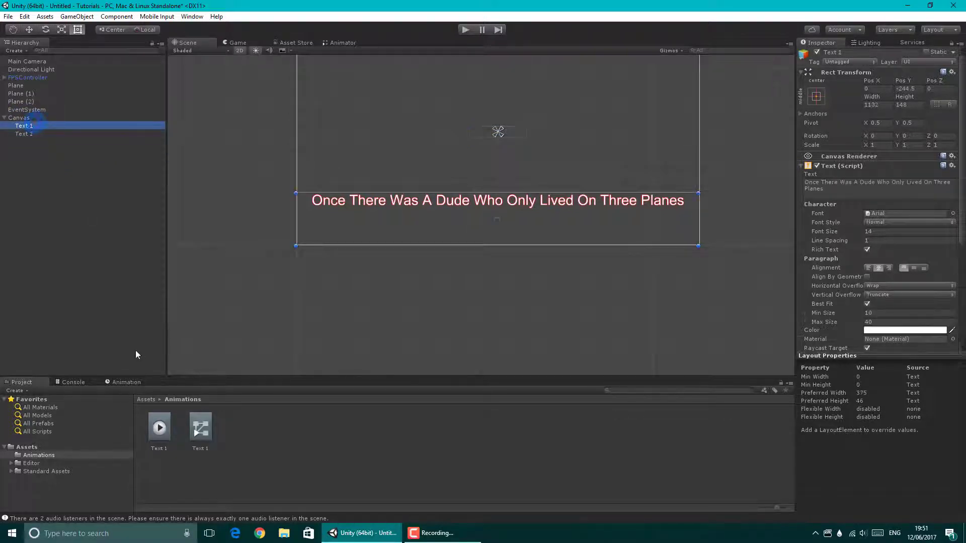
pyautogui.click(126, 381)
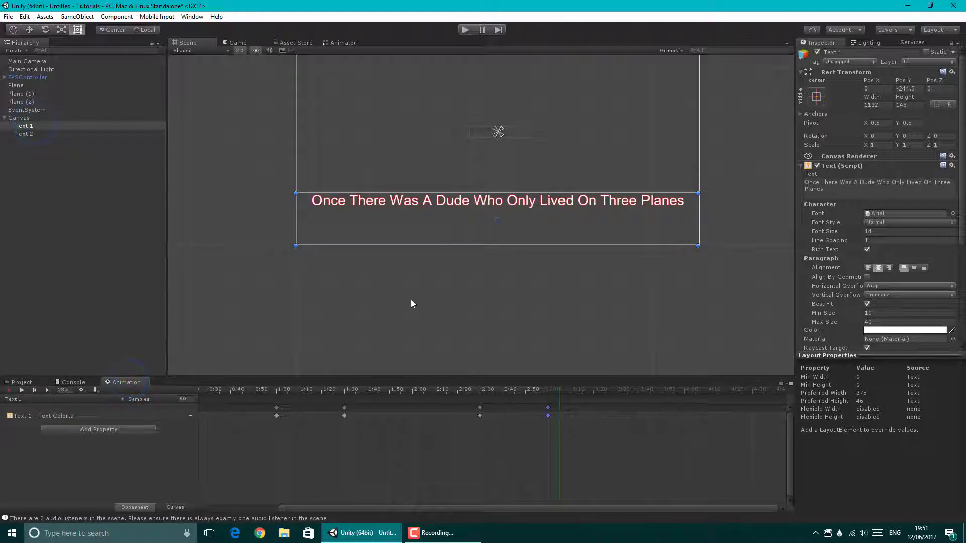
pyautogui.click(26, 133)
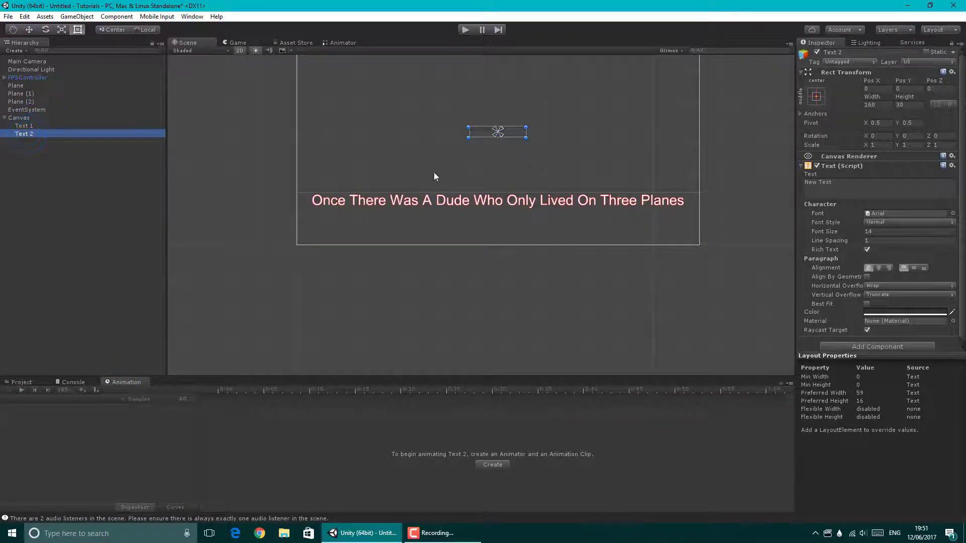
pyautogui.moveTo(496, 129); pyautogui.dragTo(673, 203)
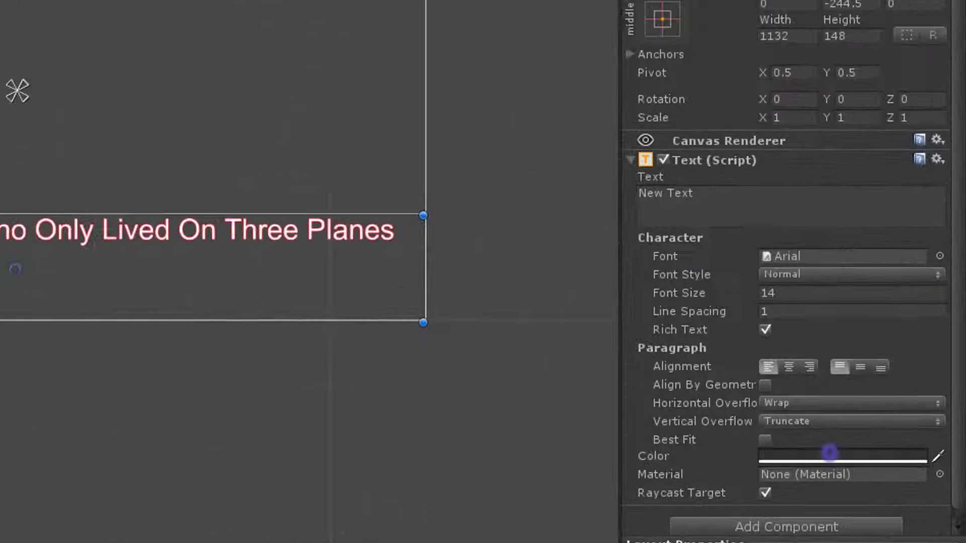
# - Set Text 2 to 'He Was Always Bored And Had Nothing To Do', centred, with Best Fit
pyautogui.click(770, 196)
pyautogui.write('He Was Always B')
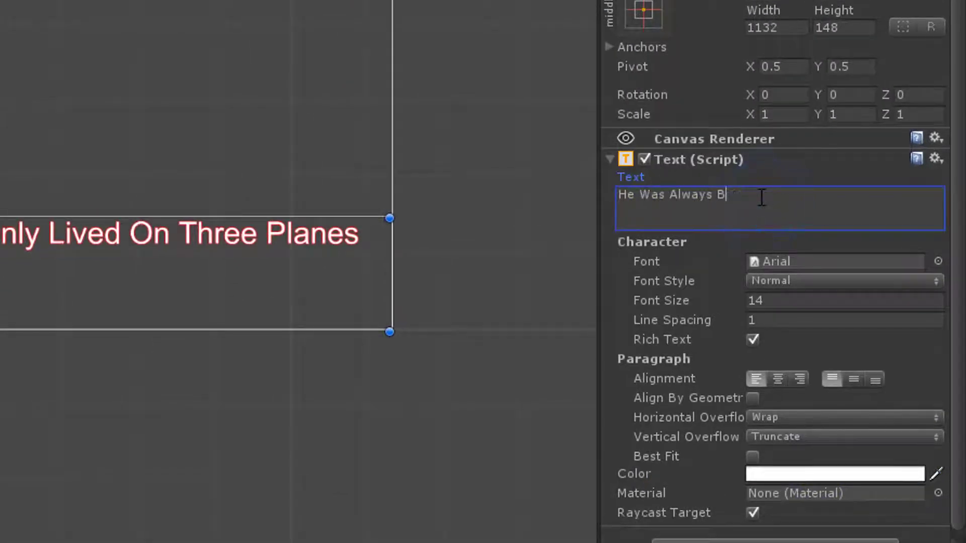
pyautogui.write('ored And Had Nothing To Do')
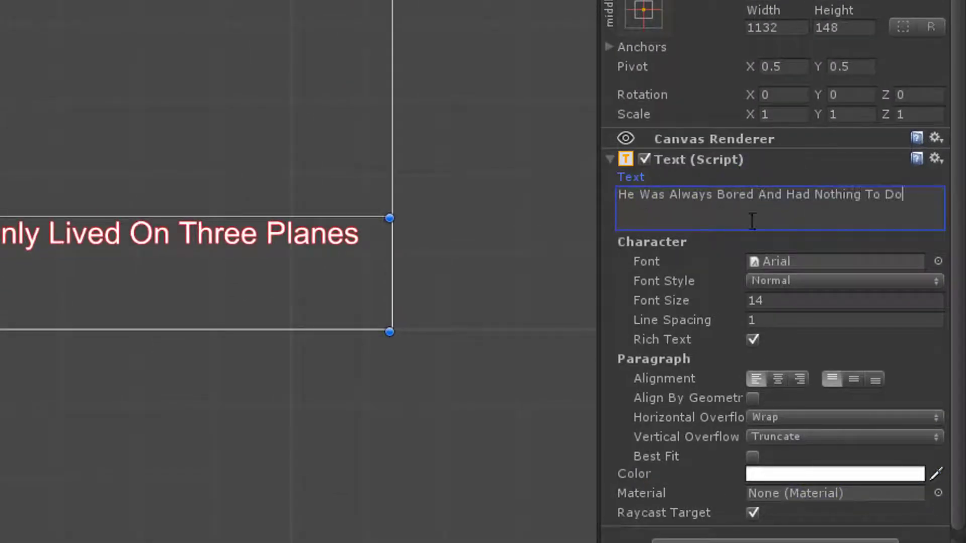
pyautogui.click(778, 379)
pyautogui.click(752, 456)
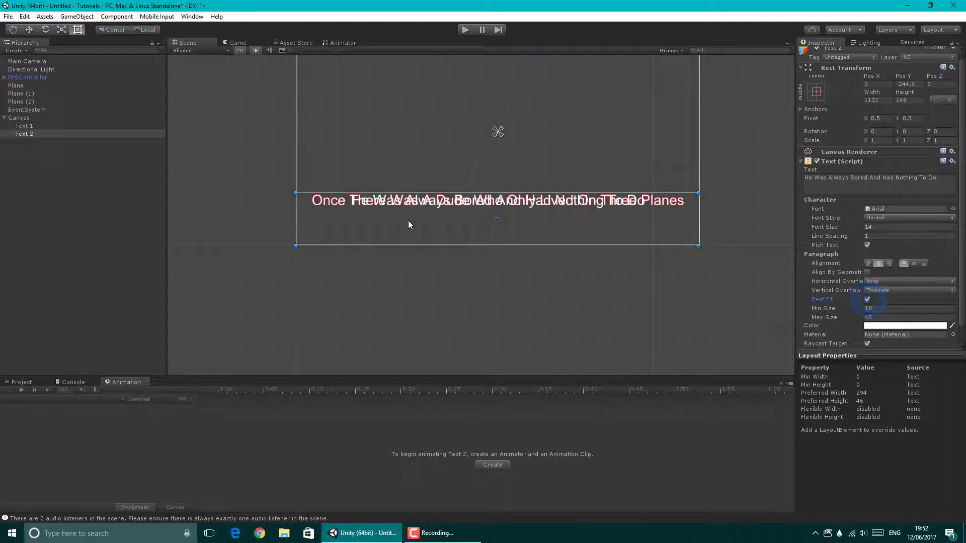
# - Disable Text 1's Text component to hide its caption
pyautogui.click(37, 127)
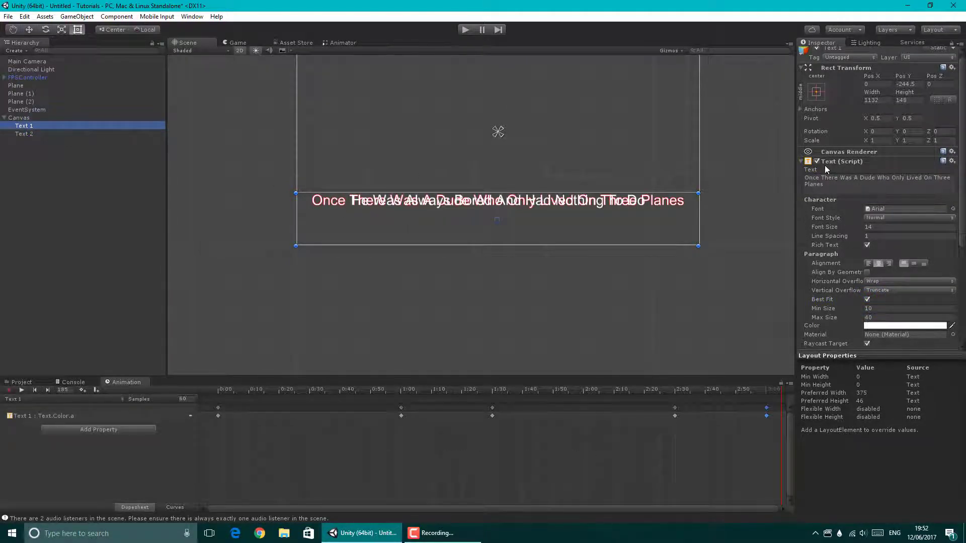
pyautogui.click(813, 152)
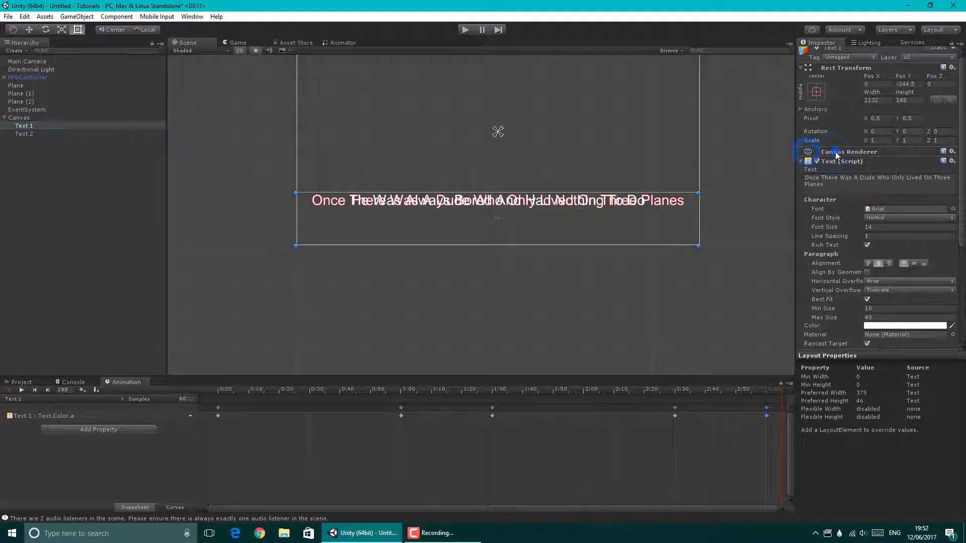
pyautogui.click(835, 152)
pyautogui.click(816, 162)
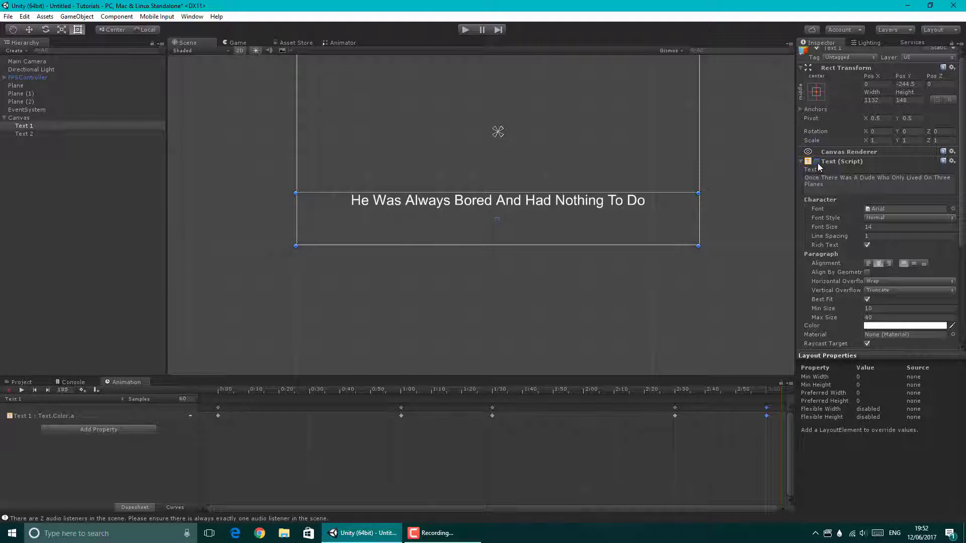
# - Add an Outline effect to Text 2 with a red effect colour
pyautogui.click(36, 134)
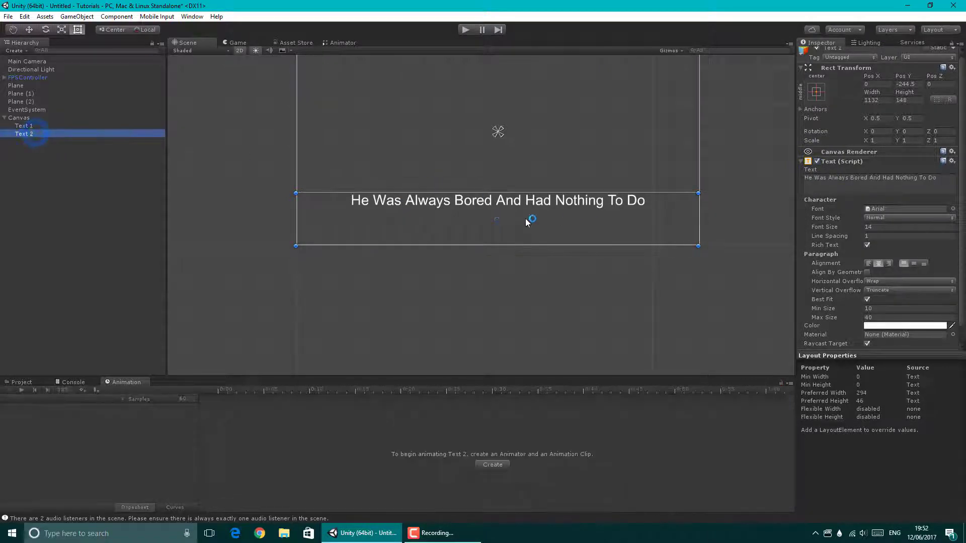
pyautogui.scroll(-1, 382, 151)
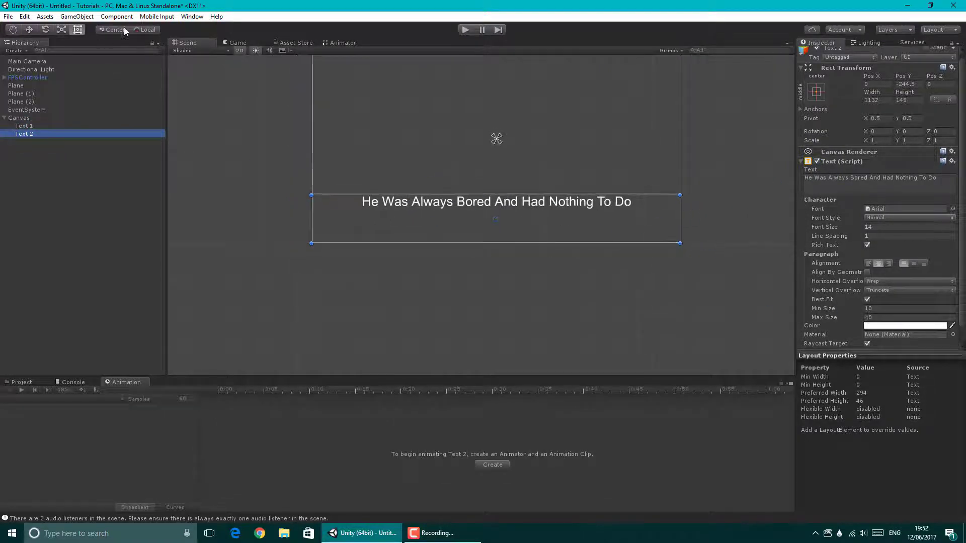
pyautogui.click(116, 17)
pyautogui.moveTo(151, 162)
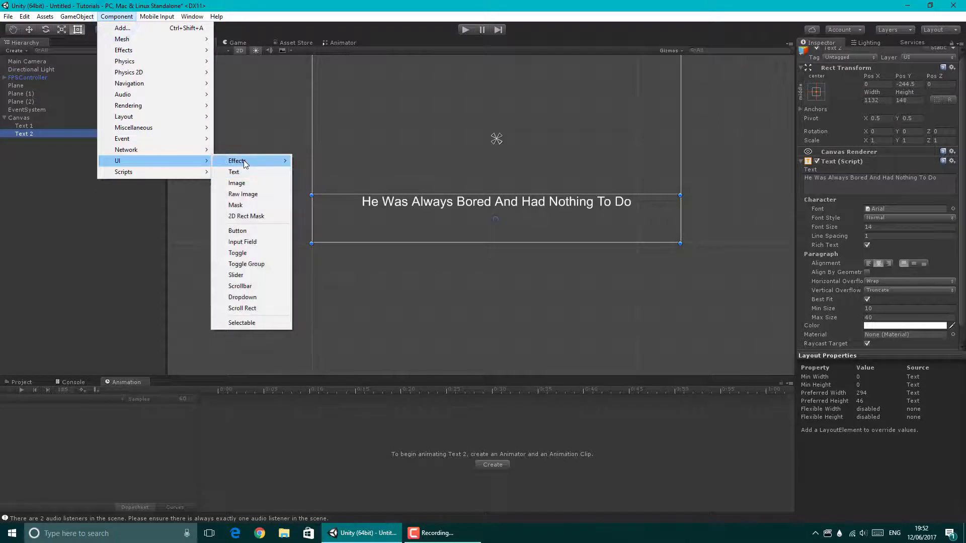
pyautogui.moveTo(246, 162)
pyautogui.click(325, 171)
pyautogui.scroll(-3, 909, 325)
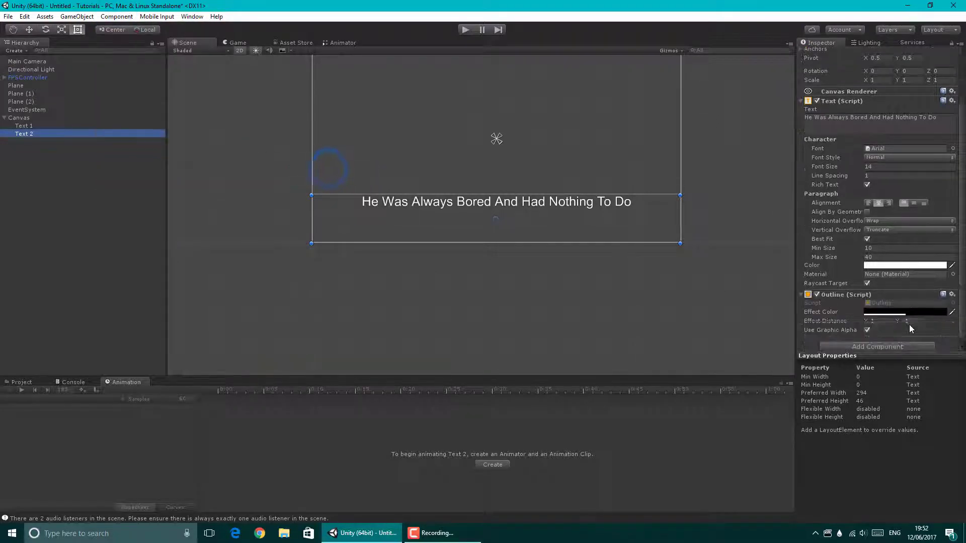
pyautogui.click(917, 308)
pyautogui.click(60, 92)
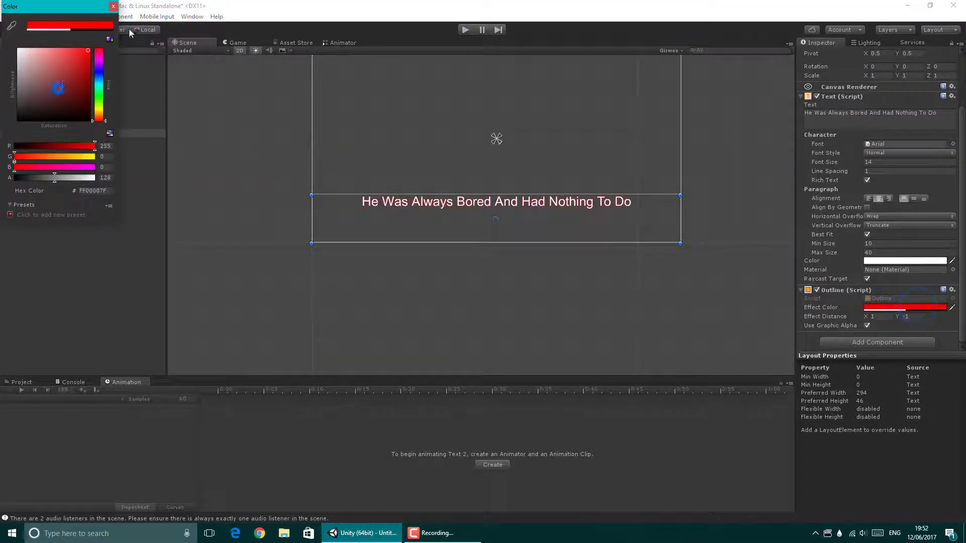
pyautogui.click(112, 5)
# - Create a new animation clip for Text 2 saved as 'Text 2'
pyautogui.scroll(3, 453, 213)
pyautogui.scroll(-1, 444, 224)
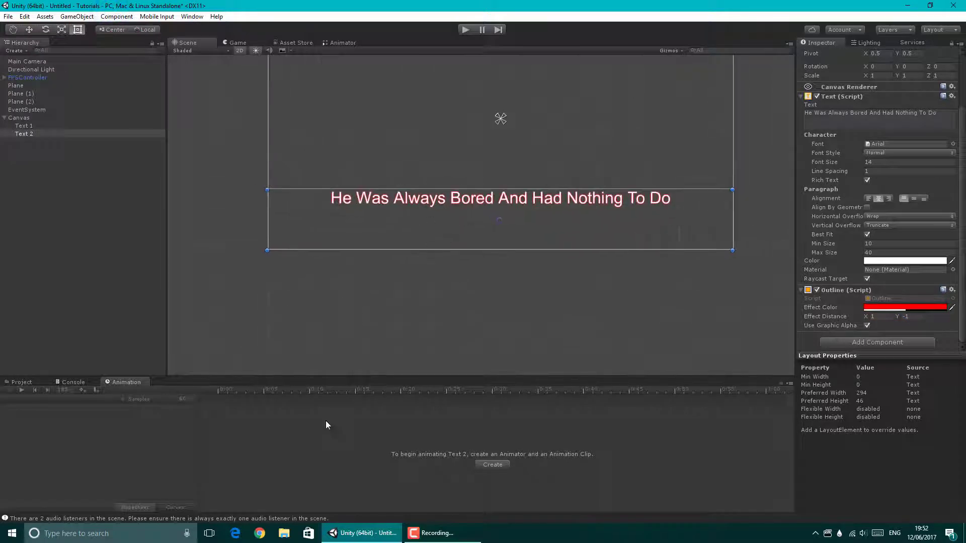
pyautogui.click(503, 468)
pyautogui.click(134, 93)
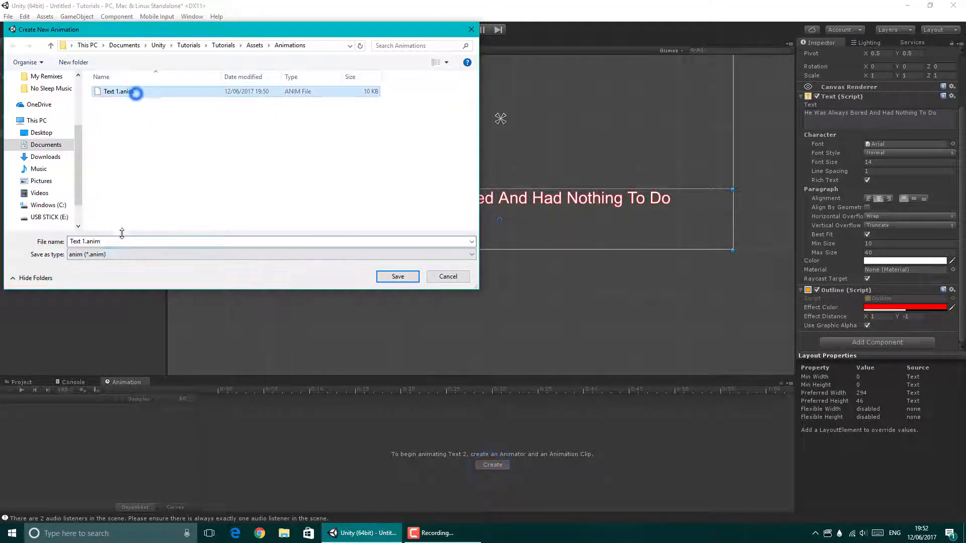
pyautogui.tripleClick(84, 242)
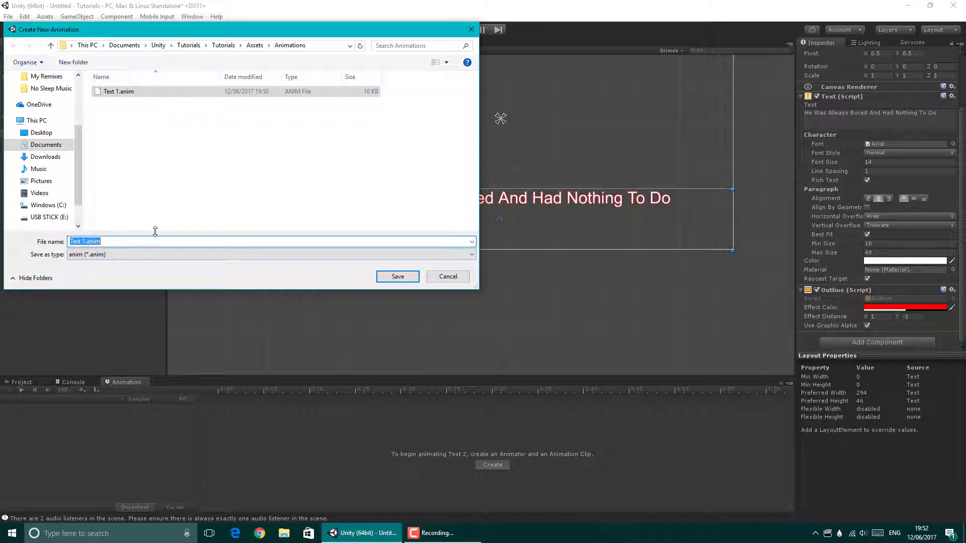
pyautogui.write('Text 2')
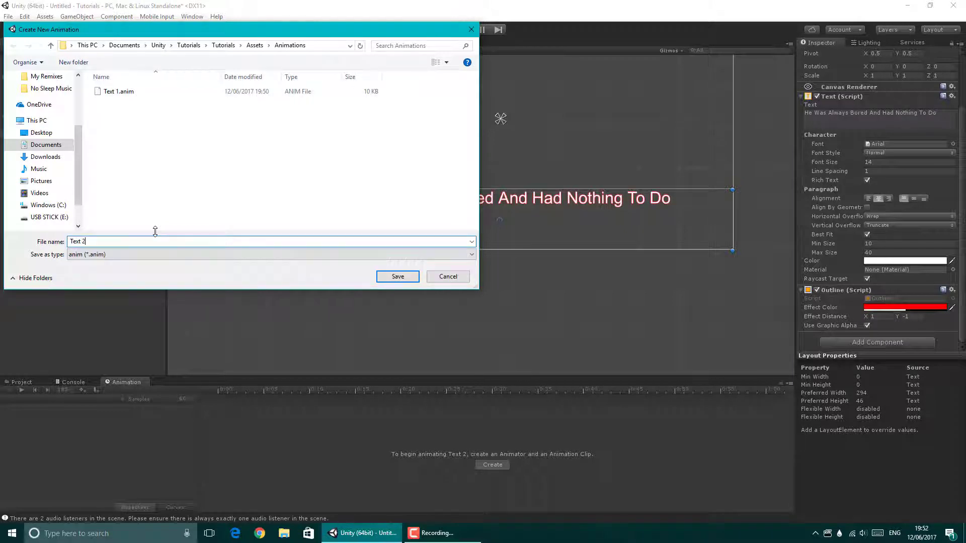
pyautogui.press('Return')
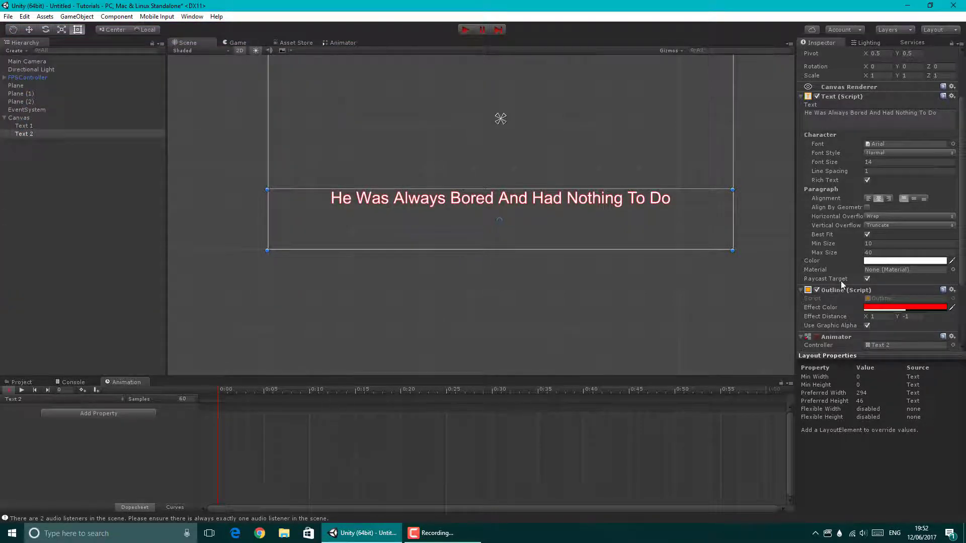
# - Key Text 2's alpha at 0 at the clip start and again at 4:00
pyautogui.click(888, 261)
pyautogui.moveTo(94, 177); pyautogui.dragTo(4, 179)
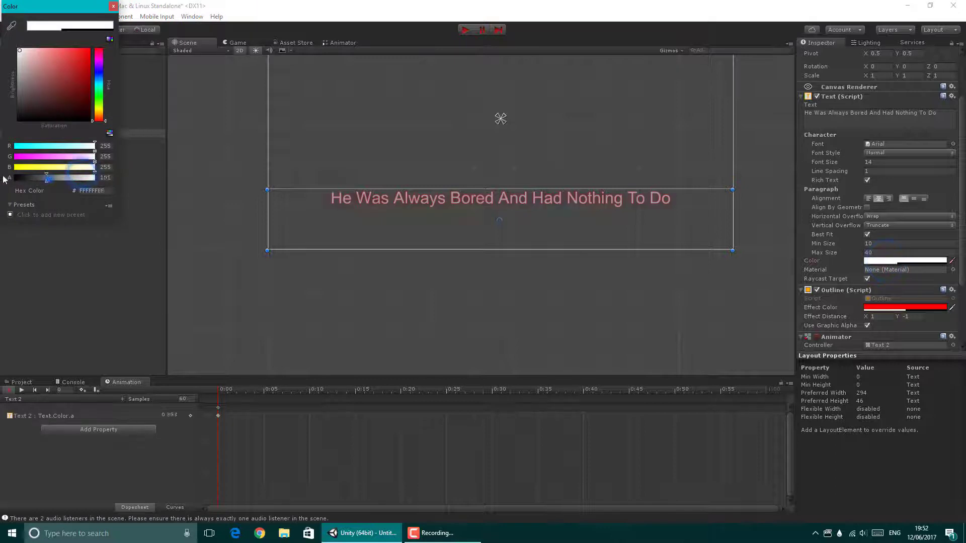
pyautogui.click(216, 297)
pyautogui.click(231, 419)
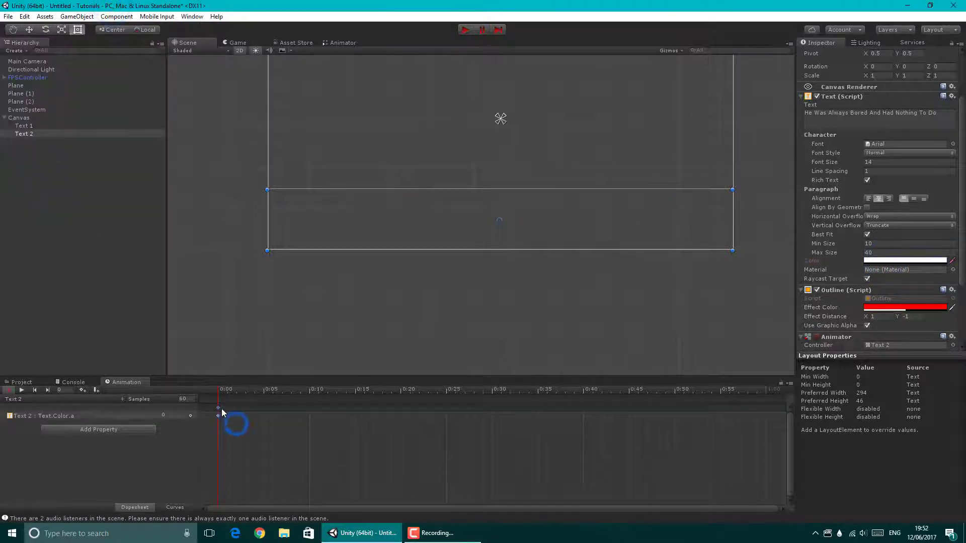
pyautogui.scroll(-2, 317, 465)
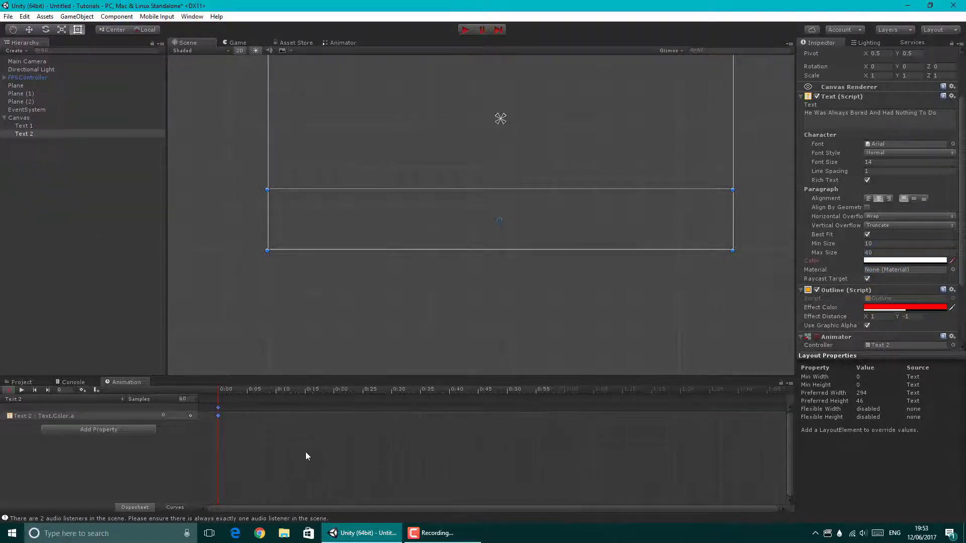
pyautogui.scroll(-4, 306, 452)
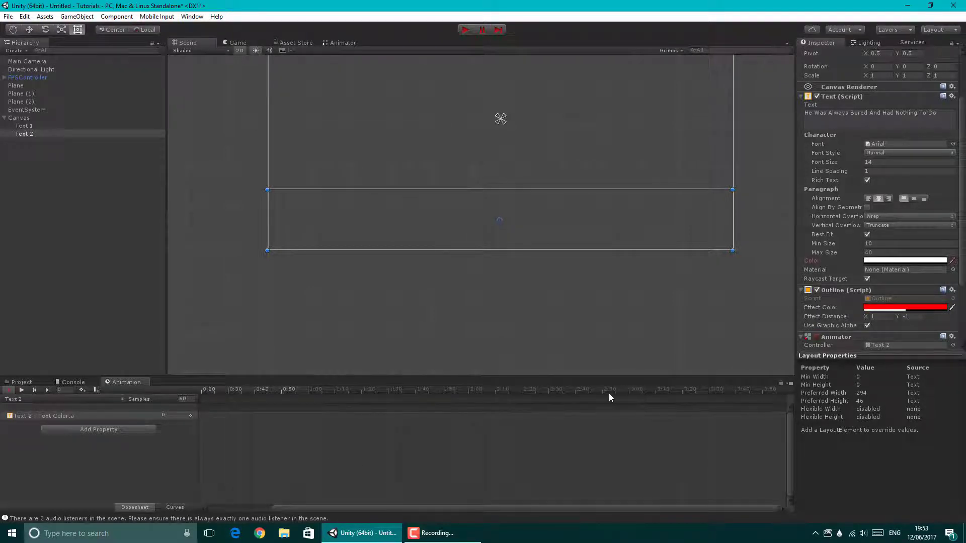
pyautogui.moveTo(640, 395); pyautogui.dragTo(740, 400)
pyautogui.scroll(-3, 660, 448)
pyautogui.press('k')
# - Raise Text 2's alpha to 255 at 4:30 so the caption appears
pyautogui.scroll(-3, 406, 428)
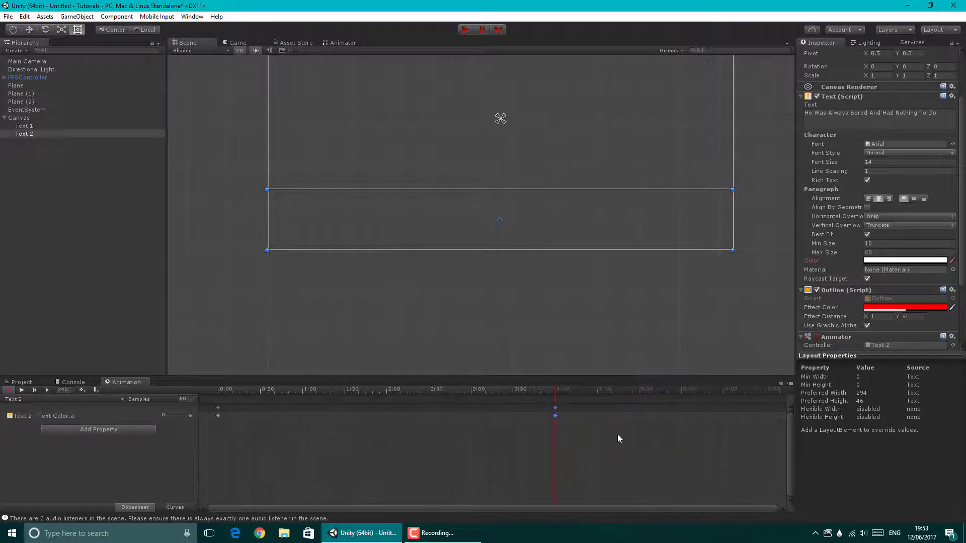
pyautogui.scroll(5, 669, 451)
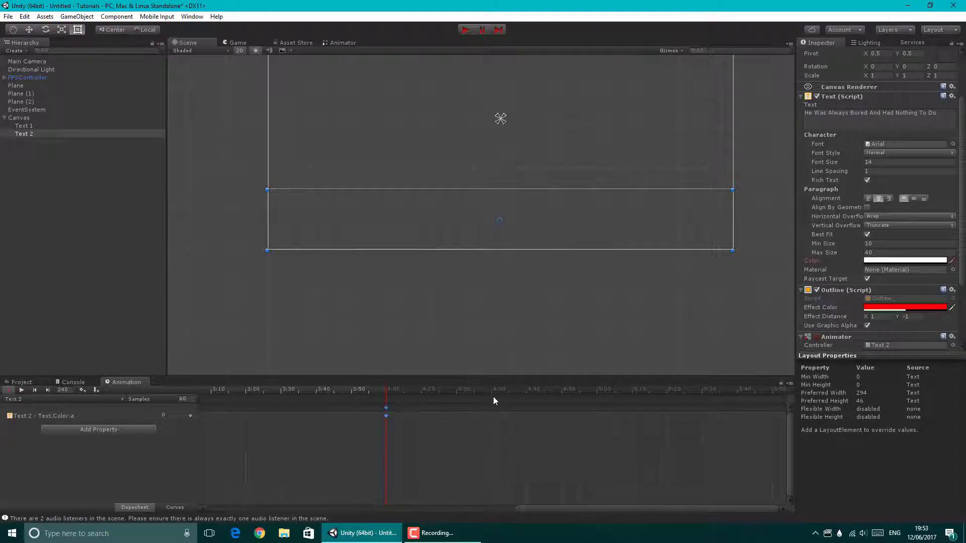
pyautogui.moveTo(492, 398)
pyautogui.mouseDown()
pyautogui.moveTo(546, 399)
pyautogui.moveTo(492, 400)
pyautogui.mouseUp()
pyautogui.click(883, 261)
pyautogui.moveTo(52, 177); pyautogui.dragTo(129, 180)
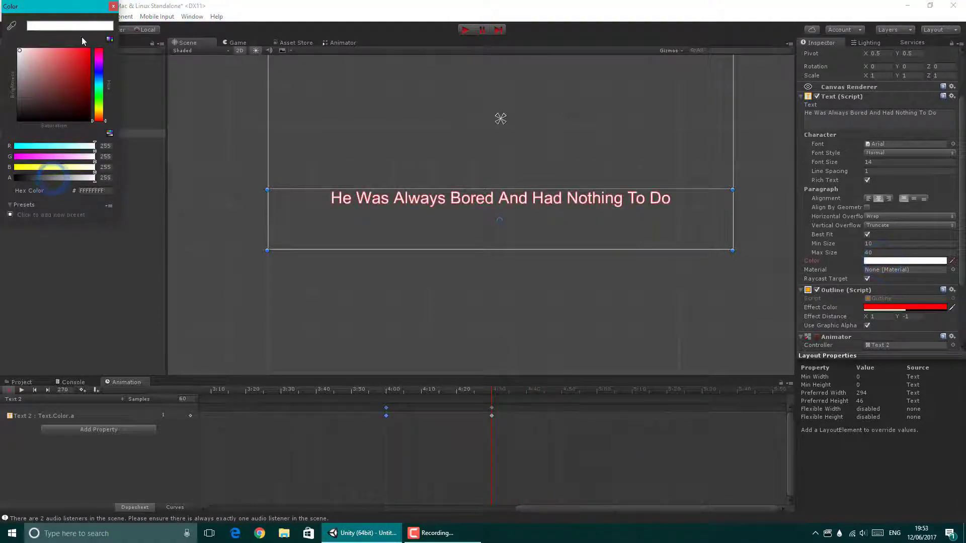
pyautogui.click(113, 6)
pyautogui.click(476, 431)
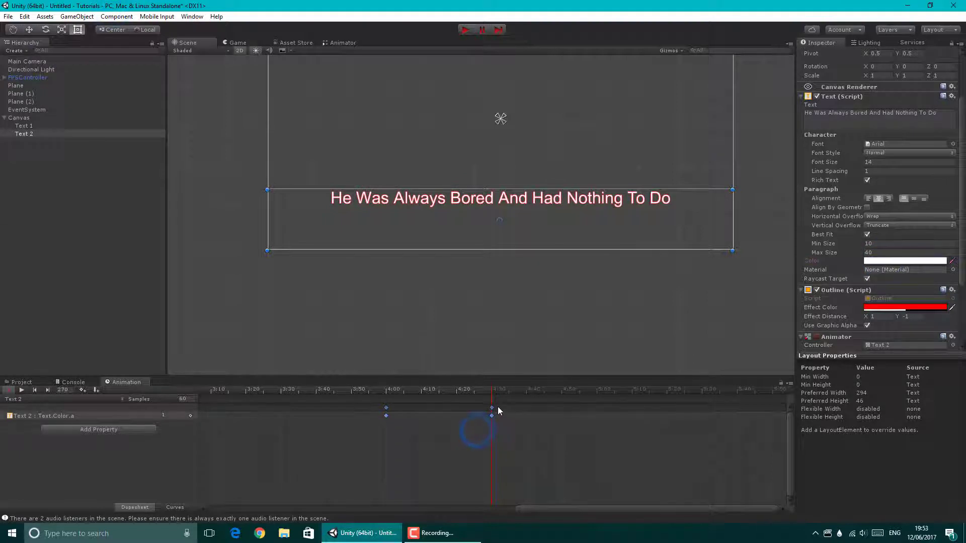
# - Hold full visibility with a keyframe at 7:00, then drop alpha to 0 at 7:30
pyautogui.scroll(-4, 354, 457)
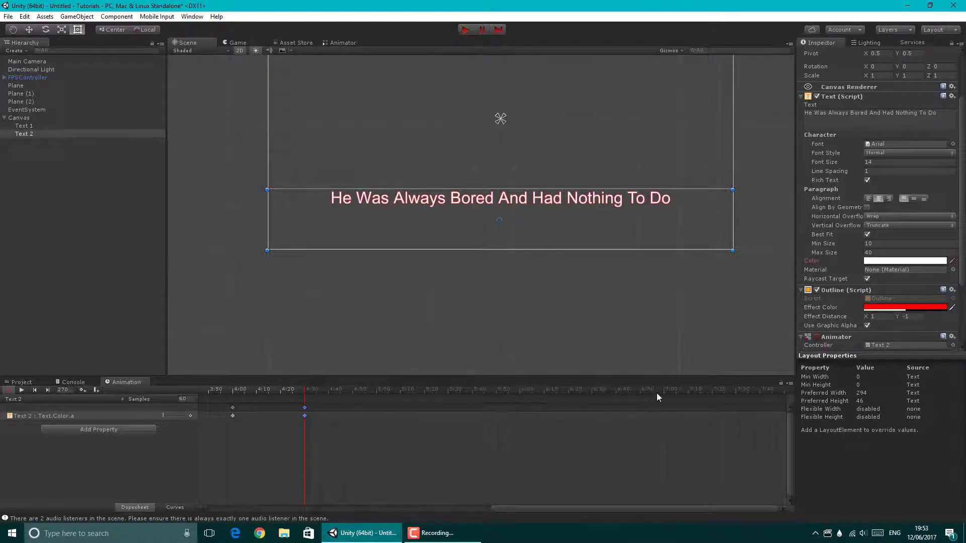
pyautogui.press('k')
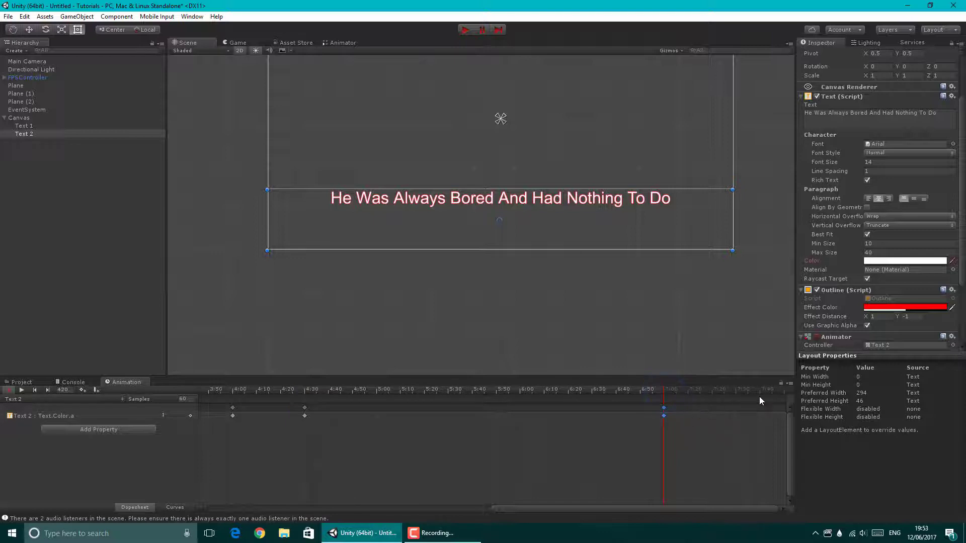
pyautogui.click(742, 393)
pyautogui.moveTo(736, 396); pyautogui.dragTo(739, 399)
pyautogui.click(894, 263)
pyautogui.moveTo(81, 178); pyautogui.dragTo(13, 177)
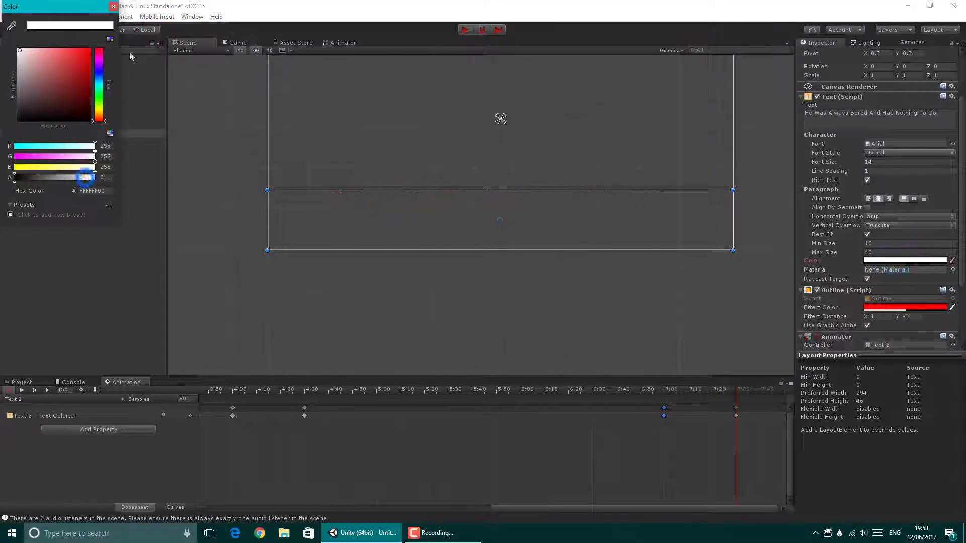
pyautogui.click(112, 8)
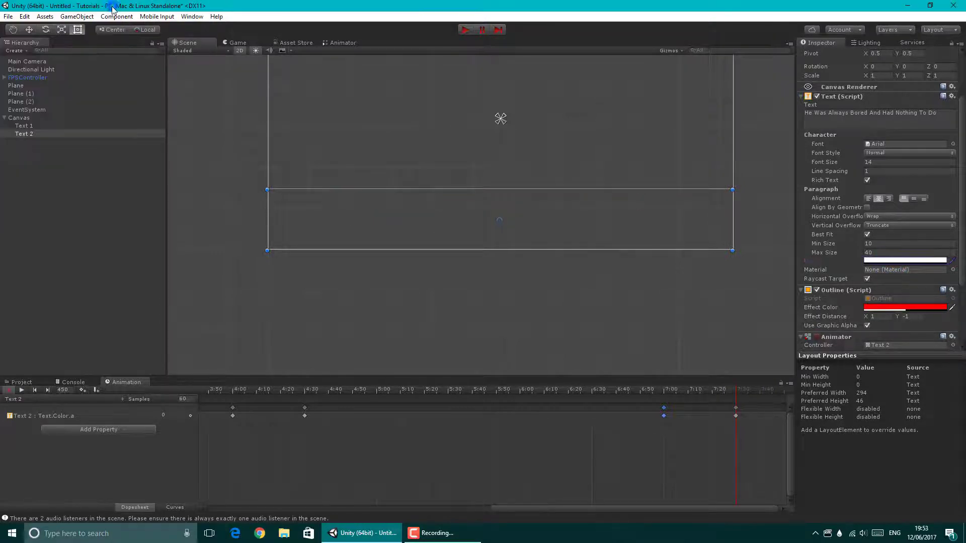
# - Stop recording, select the Text 2 clip in Animations, and test-run the game
pyautogui.click(10, 398)
pyautogui.click(9, 391)
pyautogui.click(21, 382)
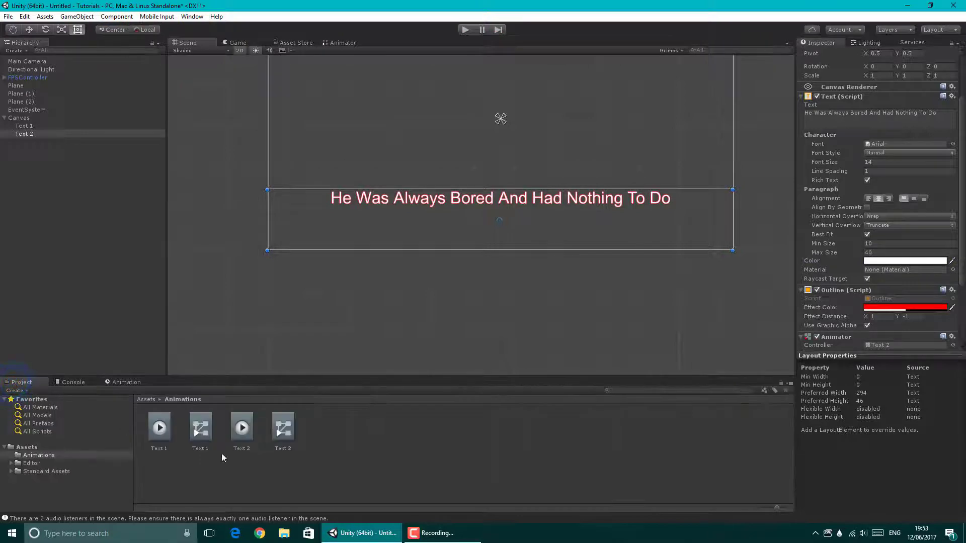
pyautogui.click(238, 439)
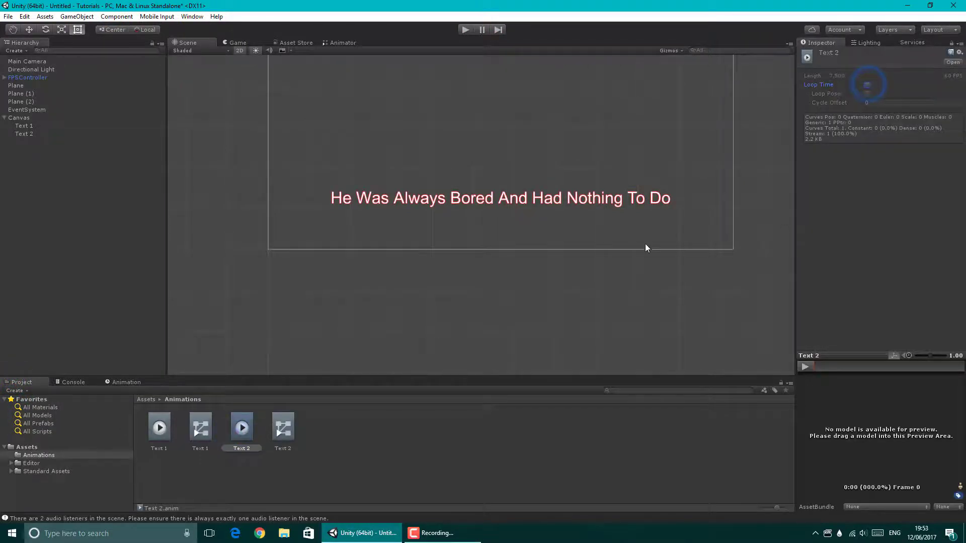
pyautogui.hotkey('ctrl', 'p')
pyautogui.click(465, 29)
# - Re-enable Text 1's Text component and play the game again to preview both captions
pyautogui.click(21, 126)
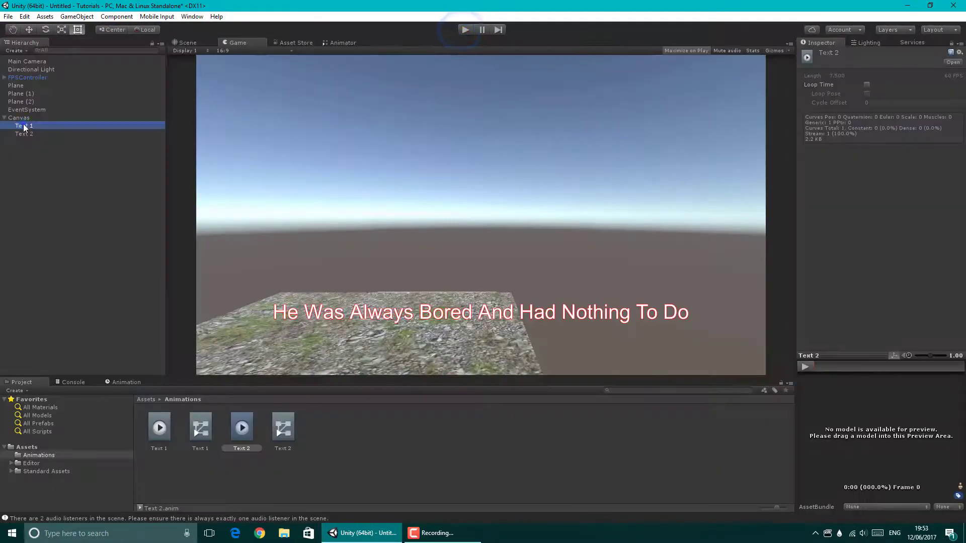
pyautogui.click(816, 165)
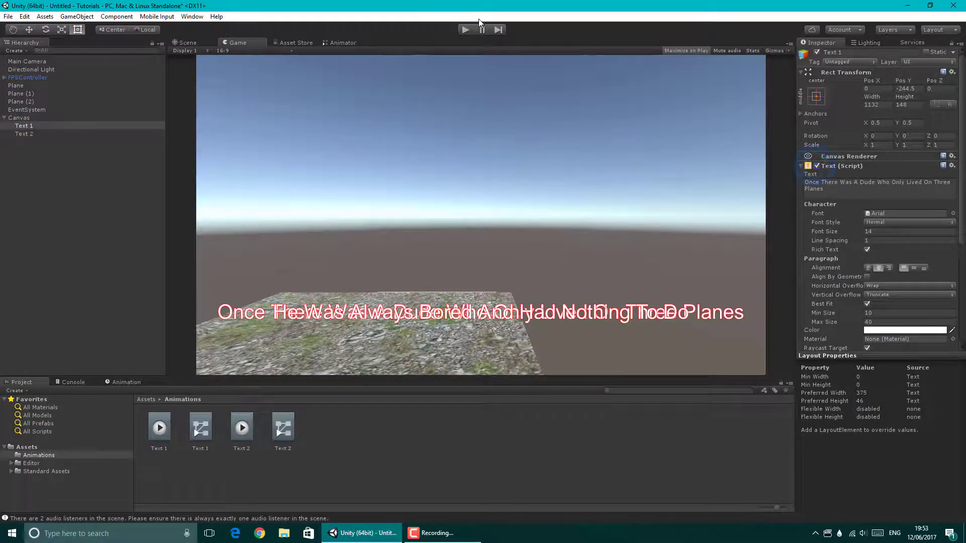
pyautogui.click(466, 30)
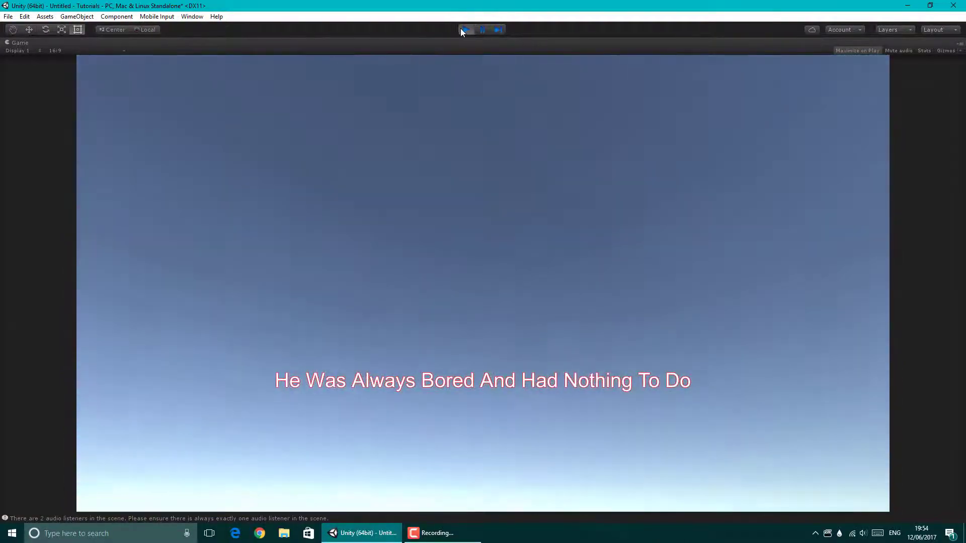
pyautogui.click(463, 29)
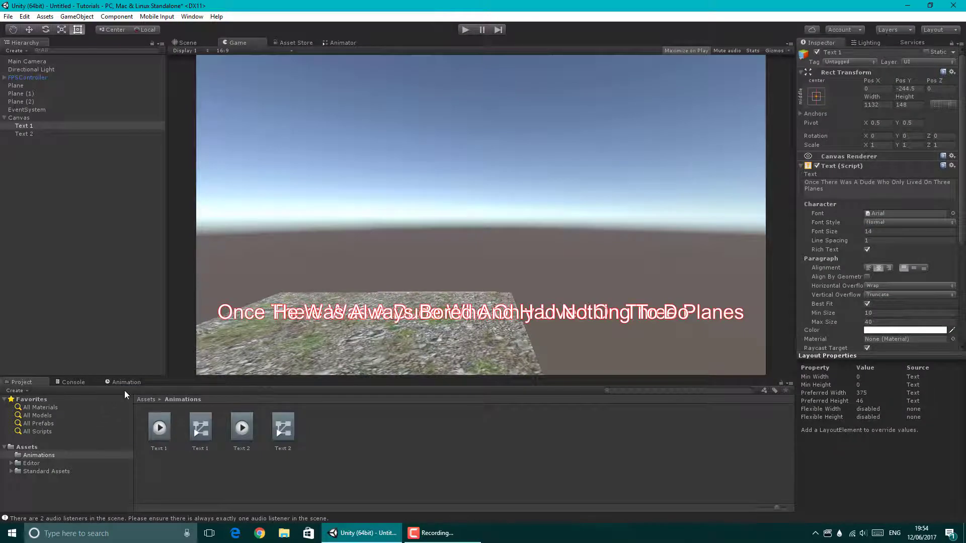
# - Move Text 1's last two fade-out keyframes so they start at 4:00
pyautogui.click(121, 381)
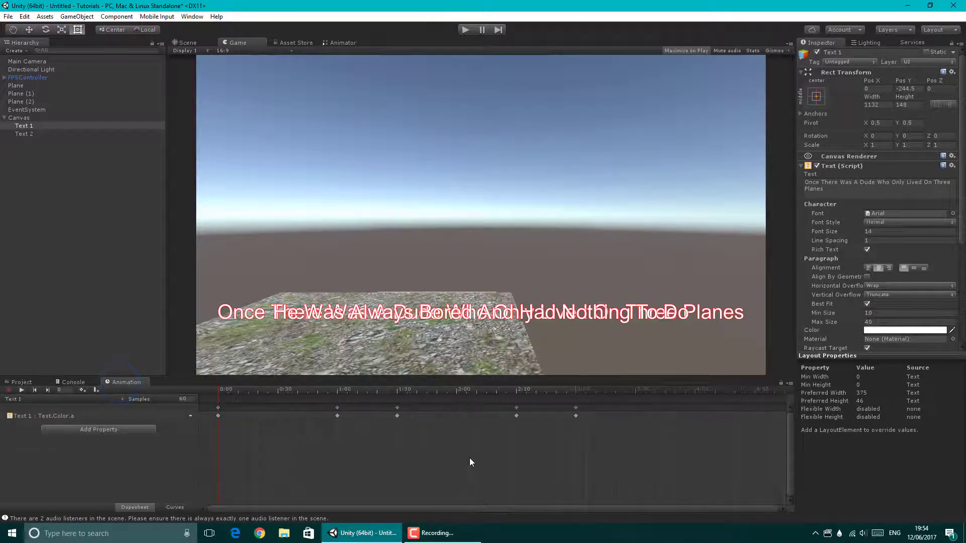
pyautogui.moveTo(482, 436); pyautogui.dragTo(564, 400)
pyautogui.scroll(2, 527, 430)
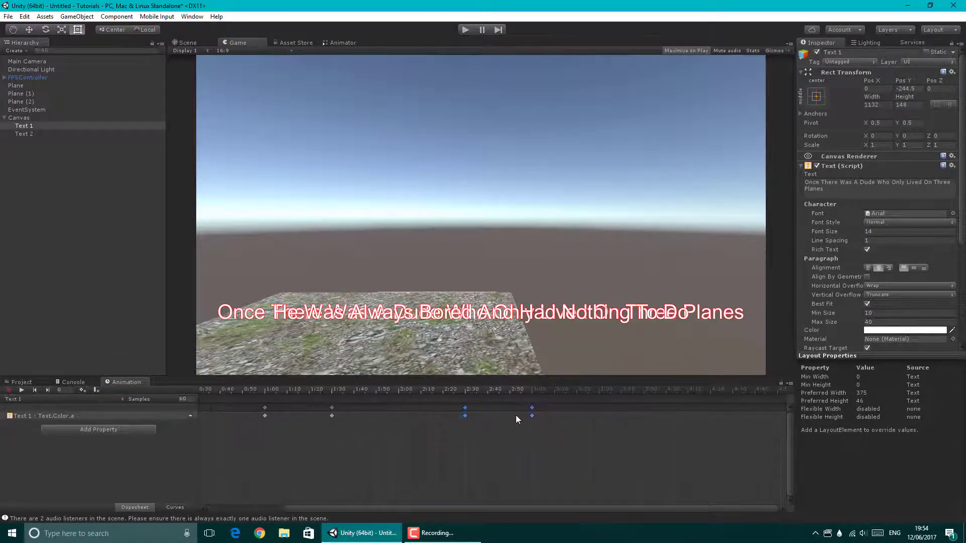
pyautogui.scroll(2, 486, 449)
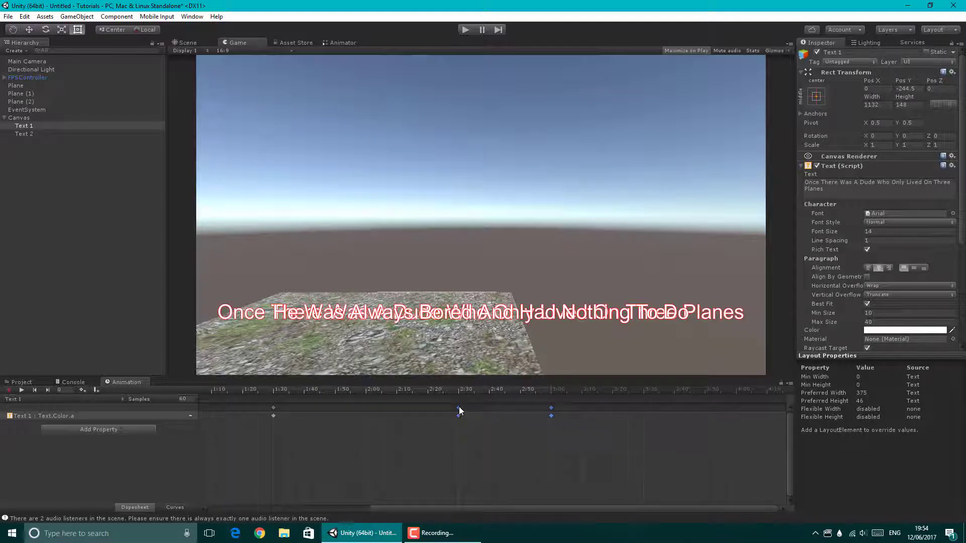
pyautogui.moveTo(458, 407); pyautogui.dragTo(661, 419)
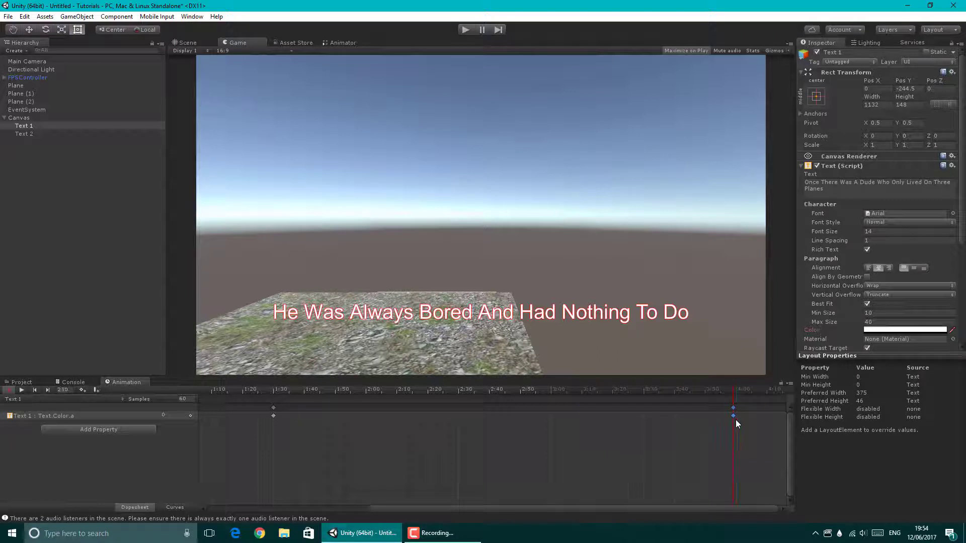
pyautogui.scroll(-3, 573, 454)
pyautogui.scroll(-2, 648, 447)
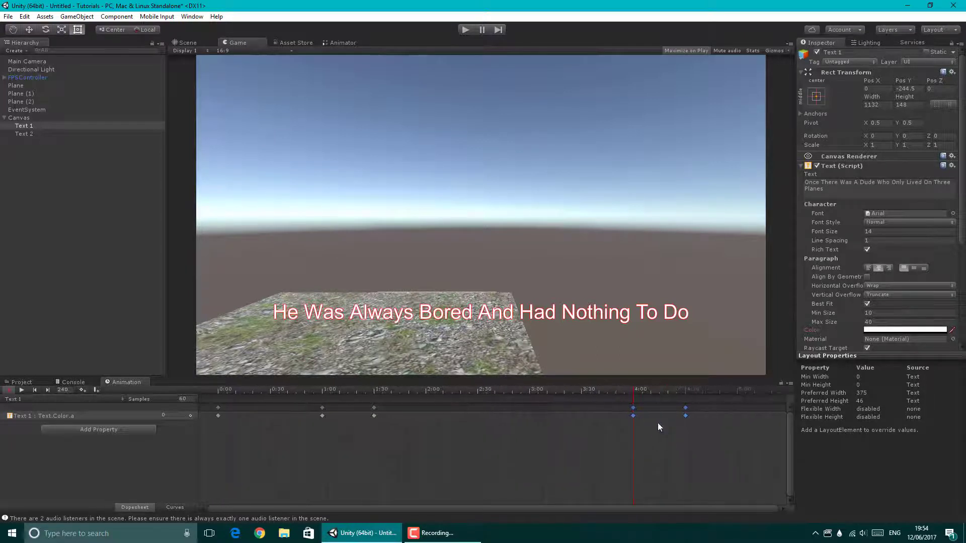
pyautogui.moveTo(633, 412); pyautogui.dragTo(686, 406)
# - Select all of Text 2's fade keyframes and shift them later, to around 5:30
pyautogui.click(50, 133)
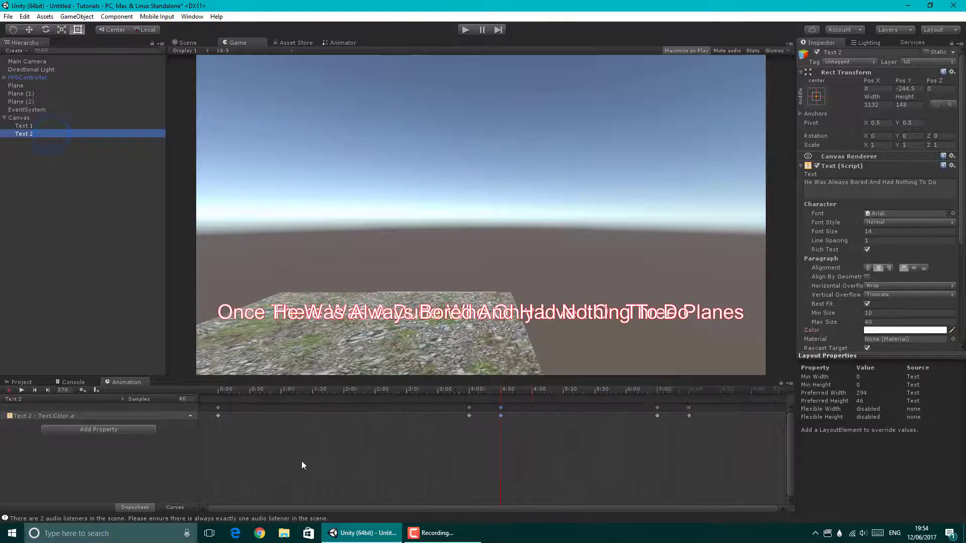
pyautogui.scroll(-3, 430, 459)
pyautogui.click(560, 417)
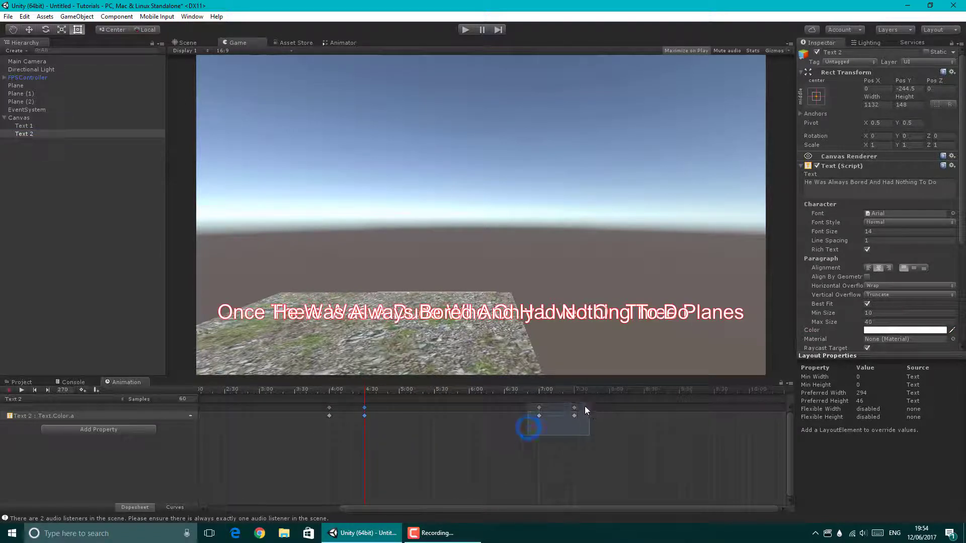
pyautogui.moveTo(309, 442); pyautogui.dragTo(581, 398)
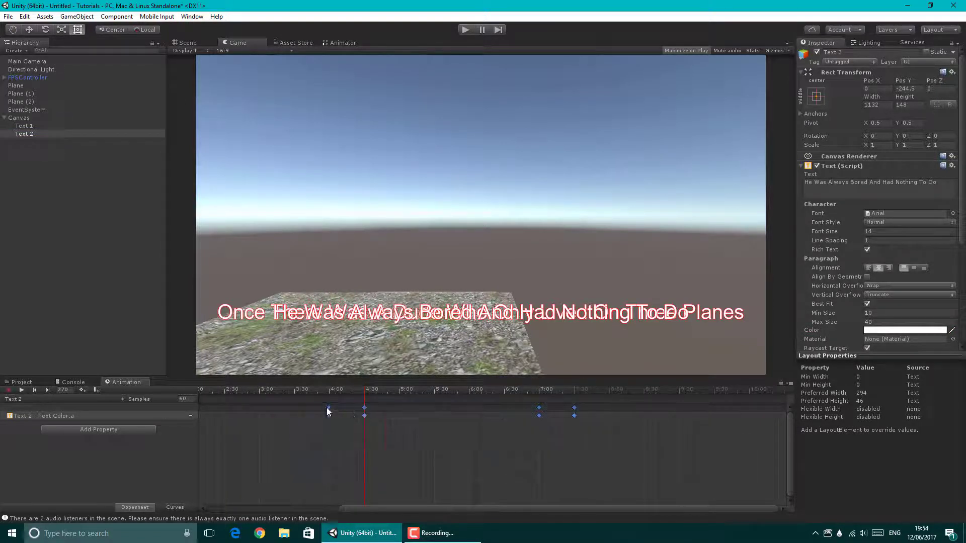
pyautogui.moveTo(326, 402); pyautogui.dragTo(586, 429)
pyautogui.moveTo(330, 408); pyautogui.dragTo(439, 410)
pyautogui.scroll(-2, 362, 471)
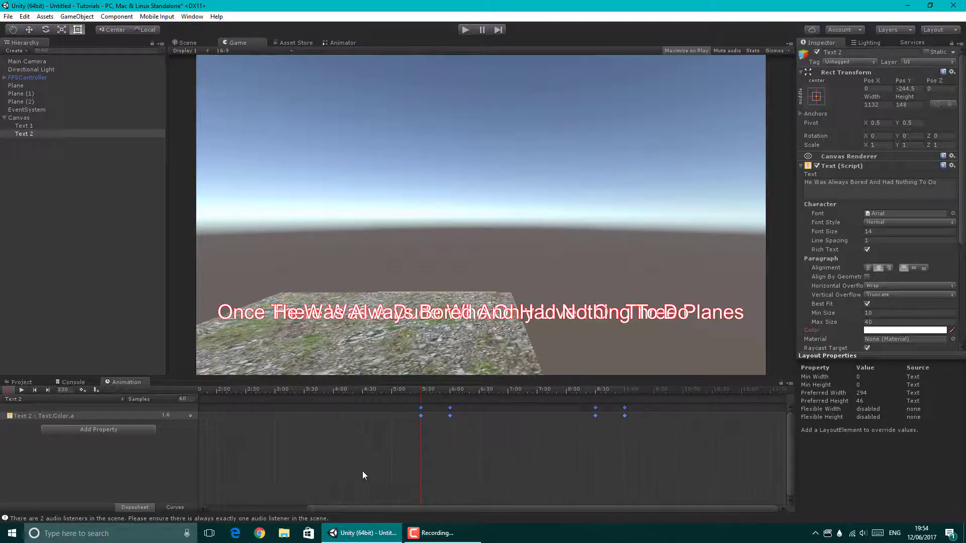
pyautogui.click(364, 507)
# - Run the game and watch both captions fade in and out in sequence
pyautogui.click(466, 31)
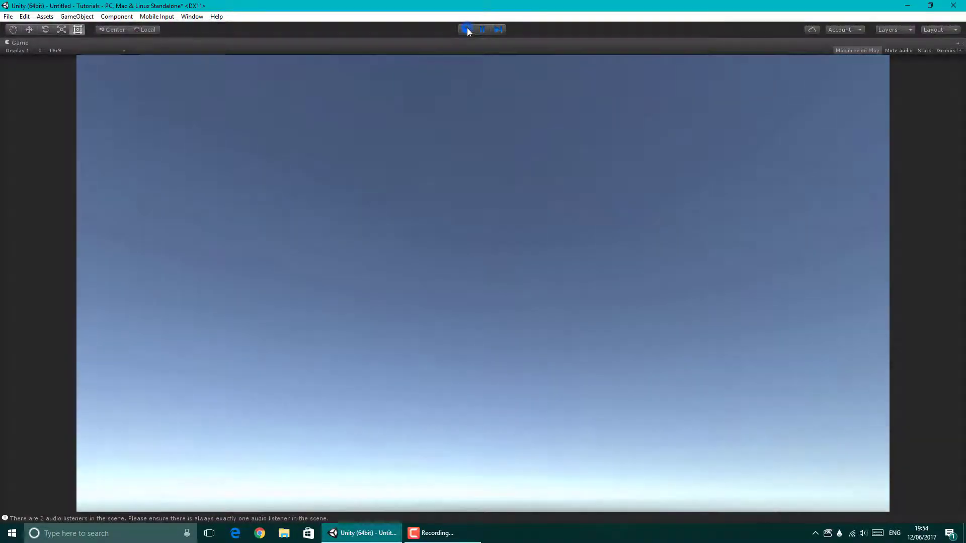
# - Stop the running game to return to the full editor
pyautogui.click(465, 28)
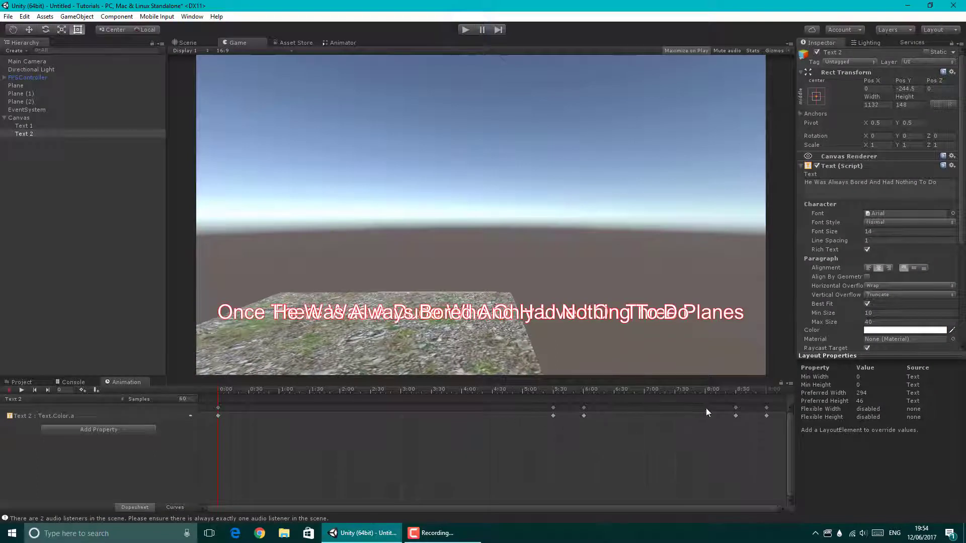